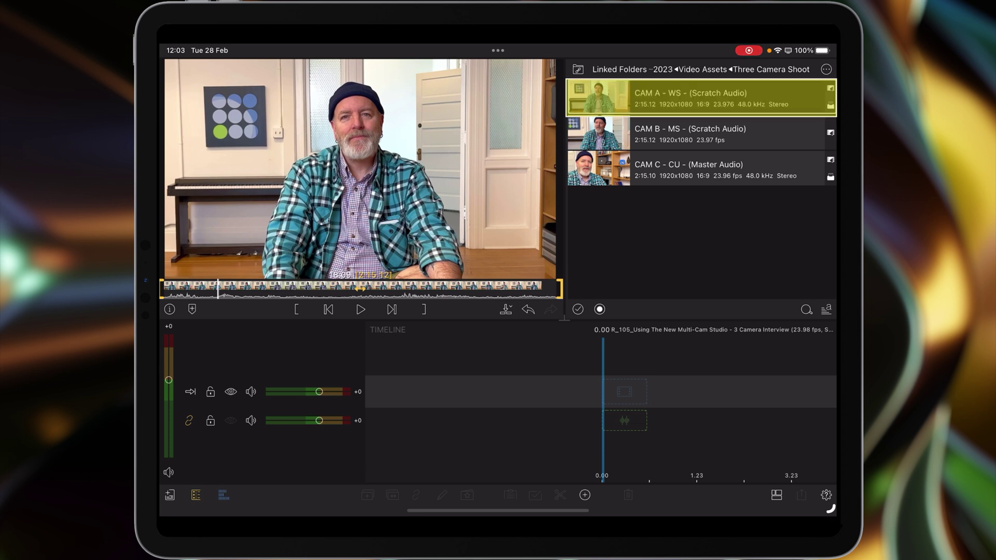
Preview CAM A, B and C in the library, then skim CAM B's medium shot footage.
{"action": "key", "text": "Down"}
{"action": "key", "text": "Down"}
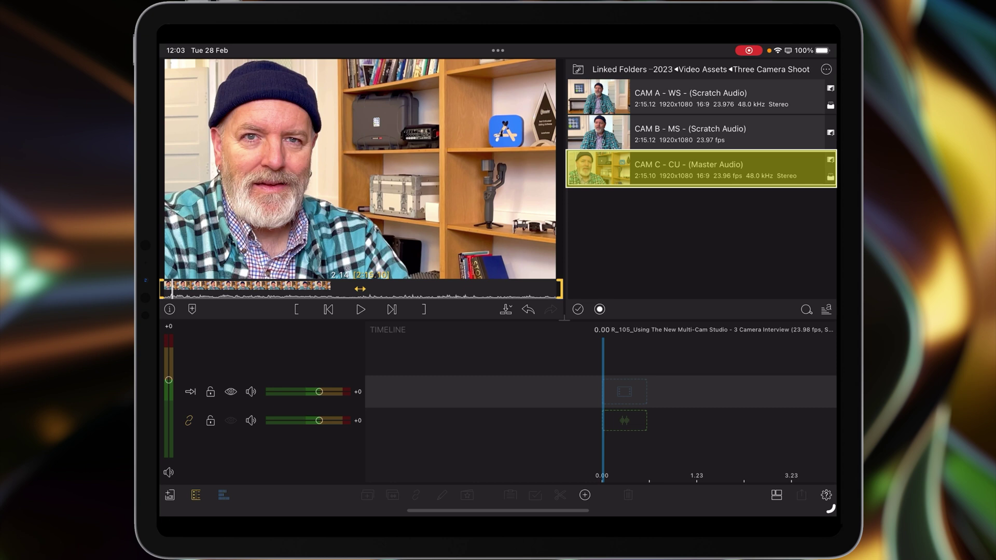
{"action": "key", "text": "Down"}
{"action": "key", "text": "Down"}
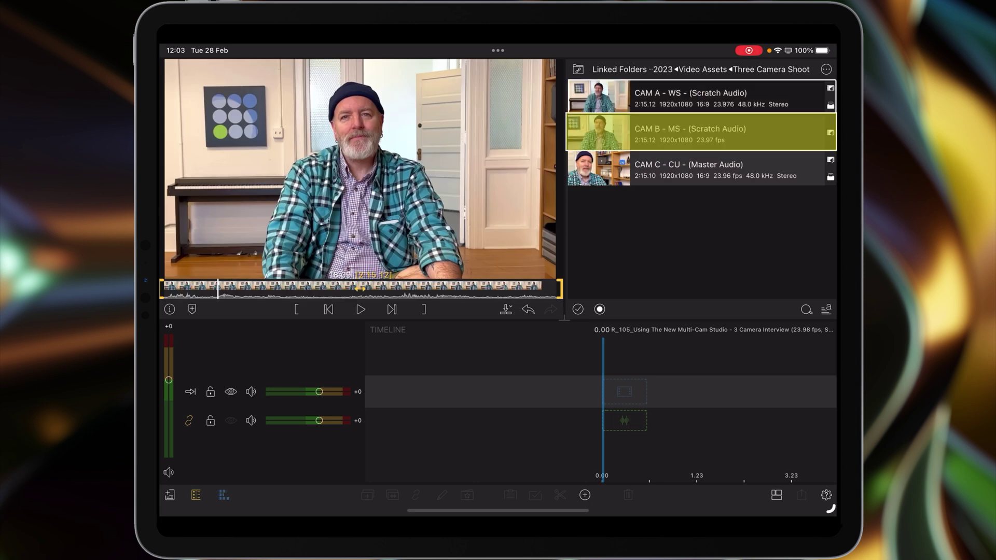
{"action": "key", "text": "Down"}
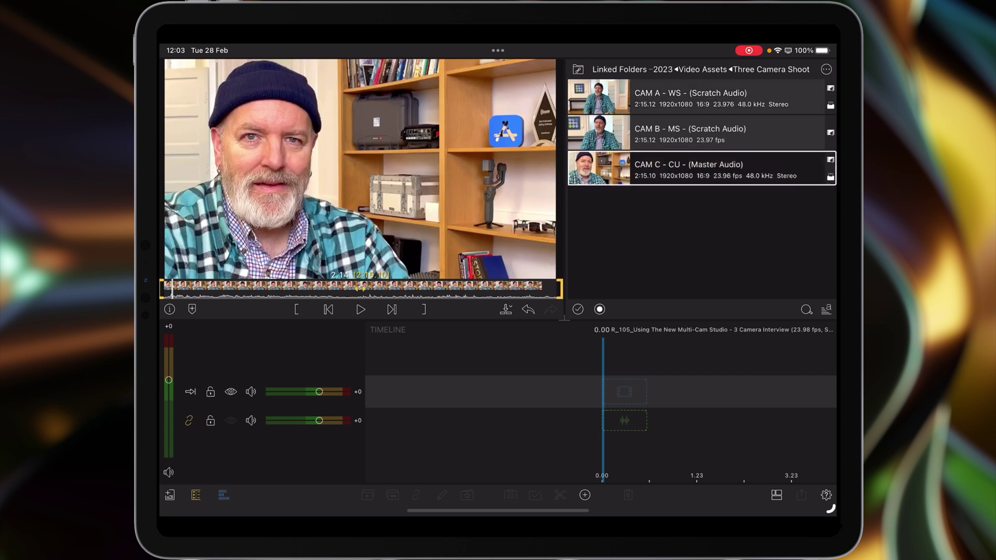
{"action": "key", "text": "Up"}
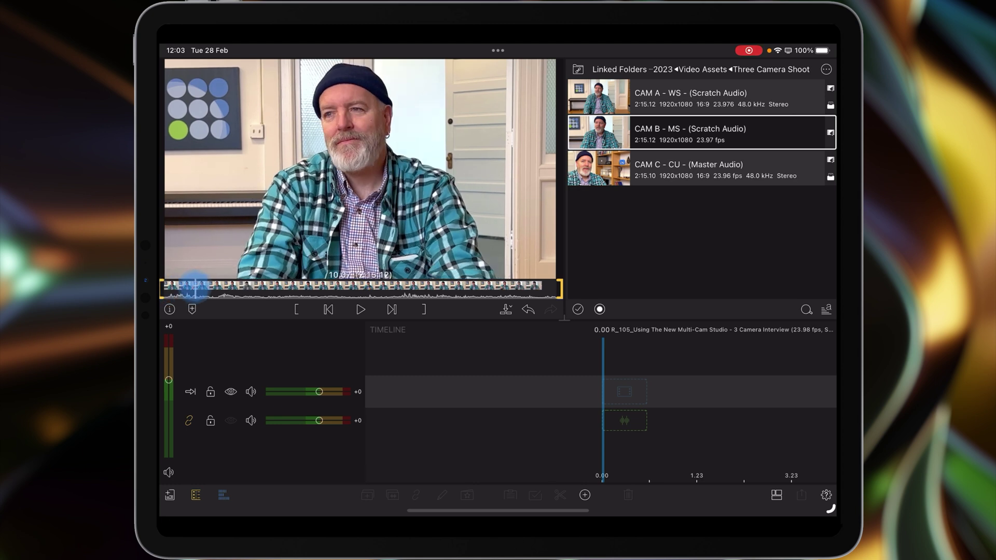
{"action": "mouse_move", "coordinate": [189, 288]}
{"action": "left_mouse_down"}
{"action": "mouse_move", "coordinate": [279, 288]}
{"action": "mouse_move", "coordinate": [167, 288]}
{"action": "left_mouse_up"}
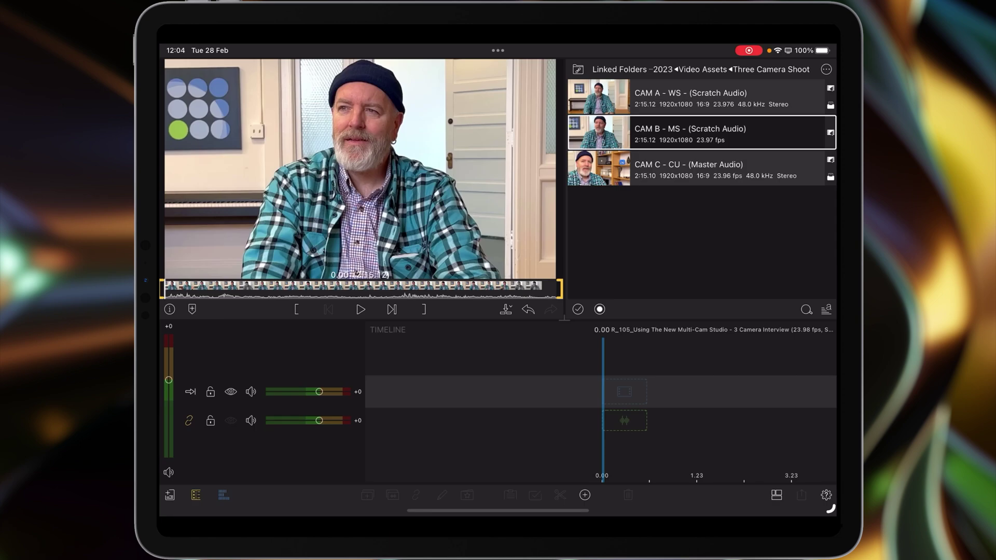
Select CAM B and CAM C and add them as a two-clip multicam container.
{"action": "left_click", "coordinate": [578, 309]}
{"action": "left_click", "coordinate": [701, 168]}
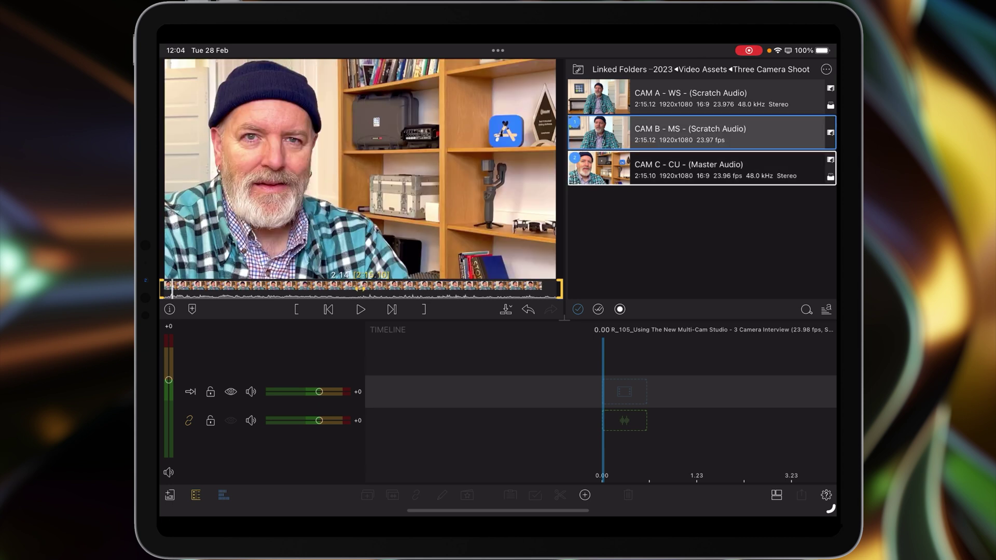
{"action": "left_click", "coordinate": [585, 495]}
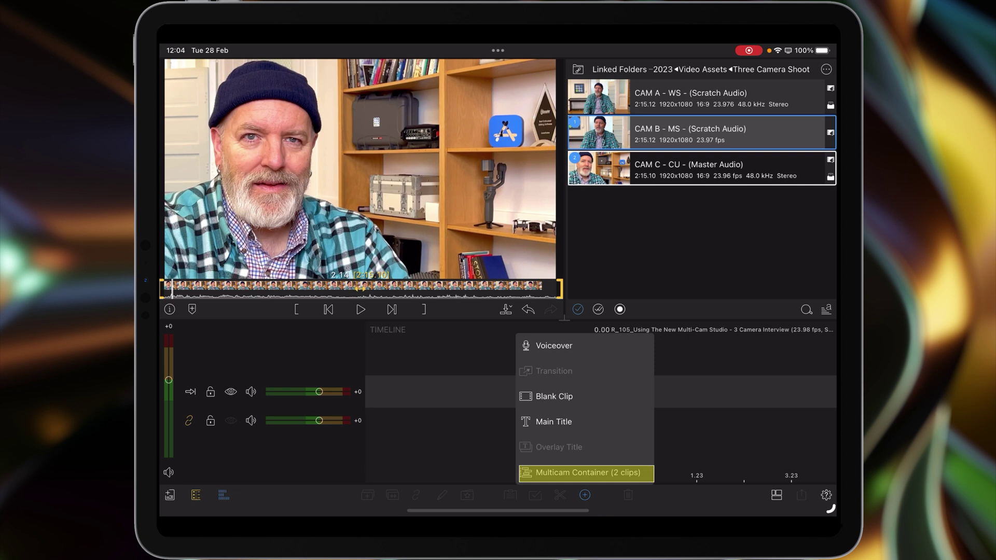
{"action": "left_click", "coordinate": [586, 473]}
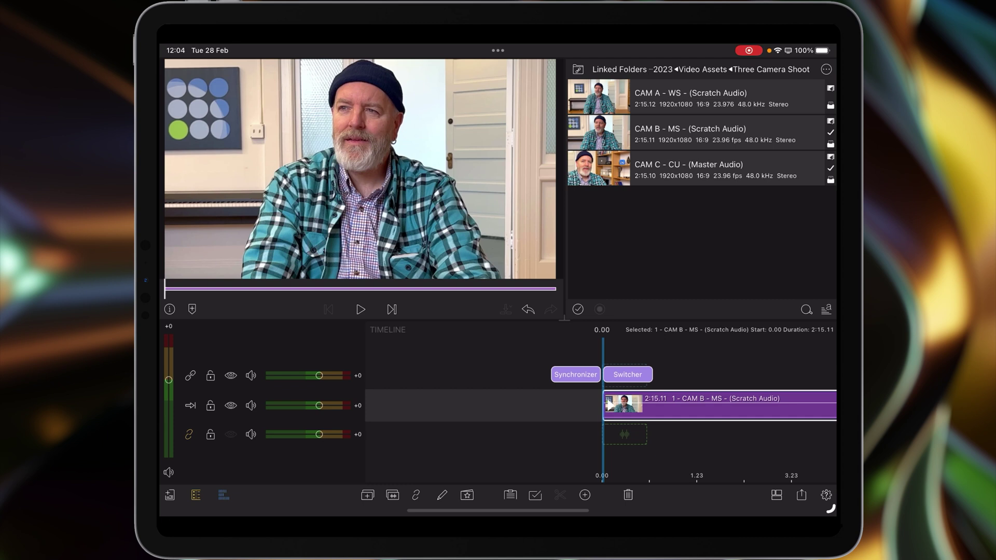
Automatically sync CAM B and CAM C in the Synchronizer and mute track 1's scratch audio.
{"action": "left_click", "coordinate": [574, 374]}
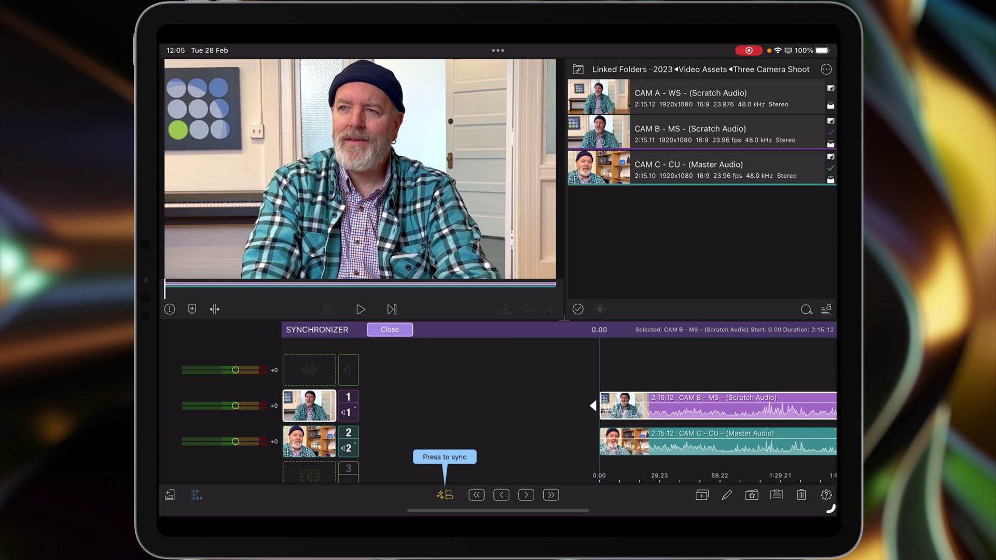
{"action": "left_click", "coordinate": [444, 494]}
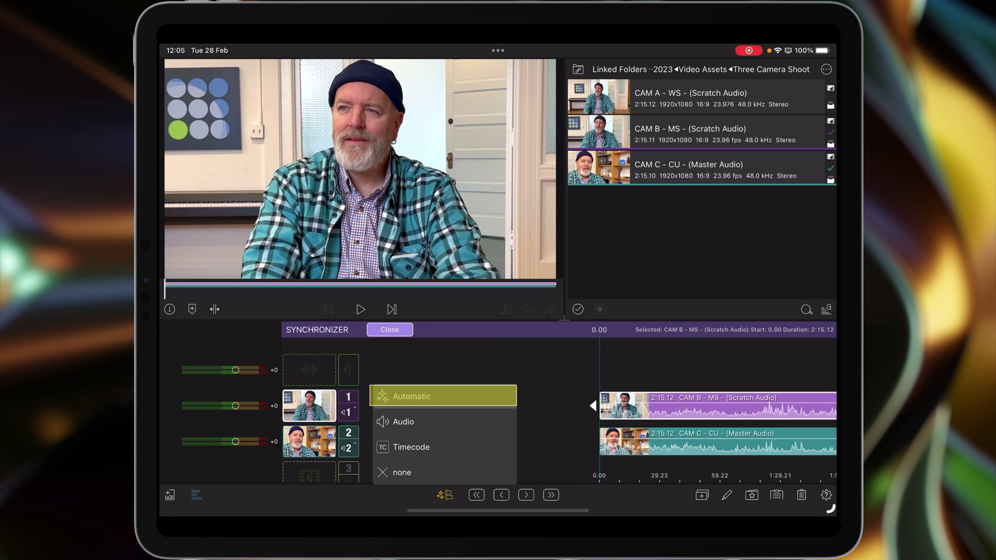
{"action": "left_click", "coordinate": [443, 396]}
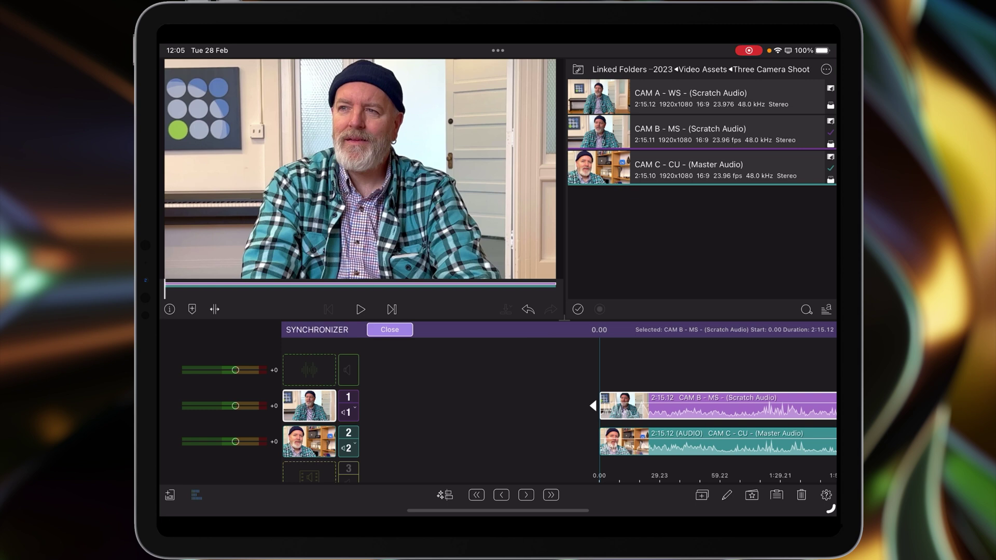
{"action": "left_click", "coordinate": [348, 411]}
{"action": "left_click", "coordinate": [374, 414]}
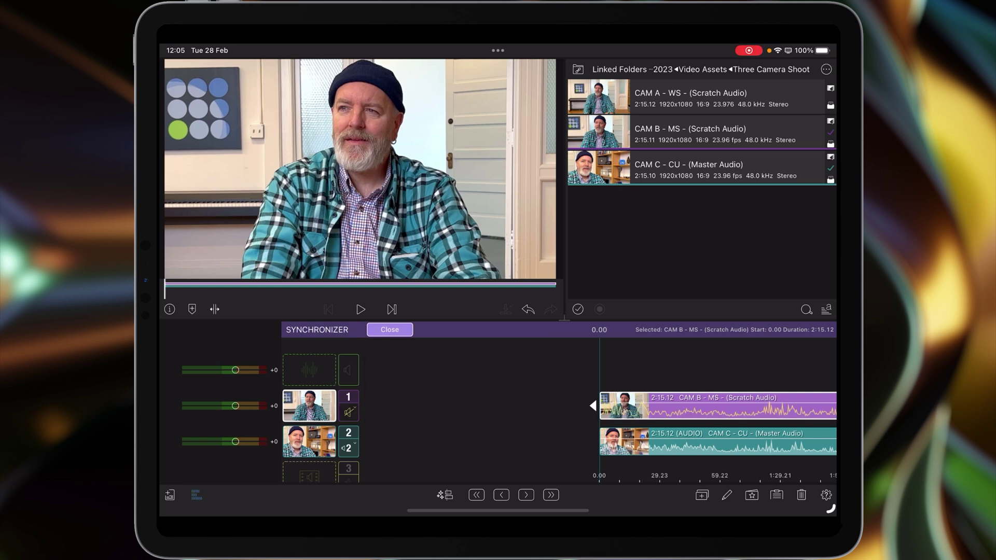
Switch track 1 (CAM B) to play audio channel 2 in the Synchronizer.
{"action": "left_click", "coordinate": [389, 328]}
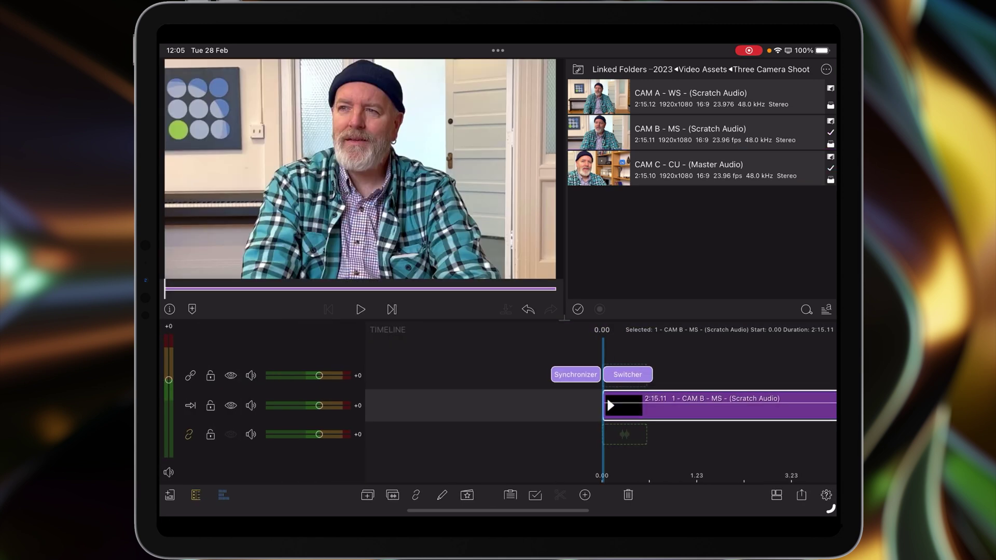
{"action": "left_click", "coordinate": [575, 374]}
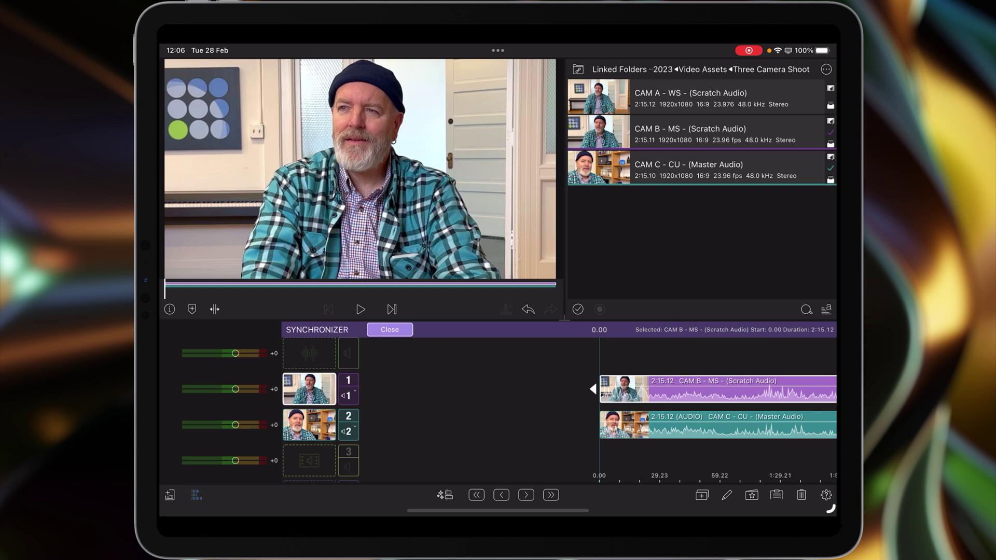
{"action": "left_click", "coordinate": [348, 395]}
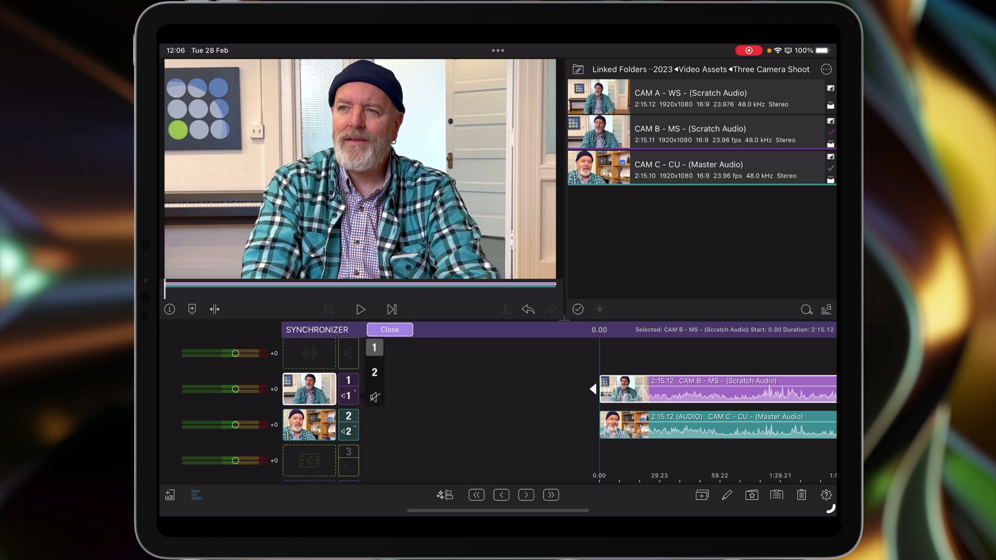
{"action": "left_click", "coordinate": [374, 372]}
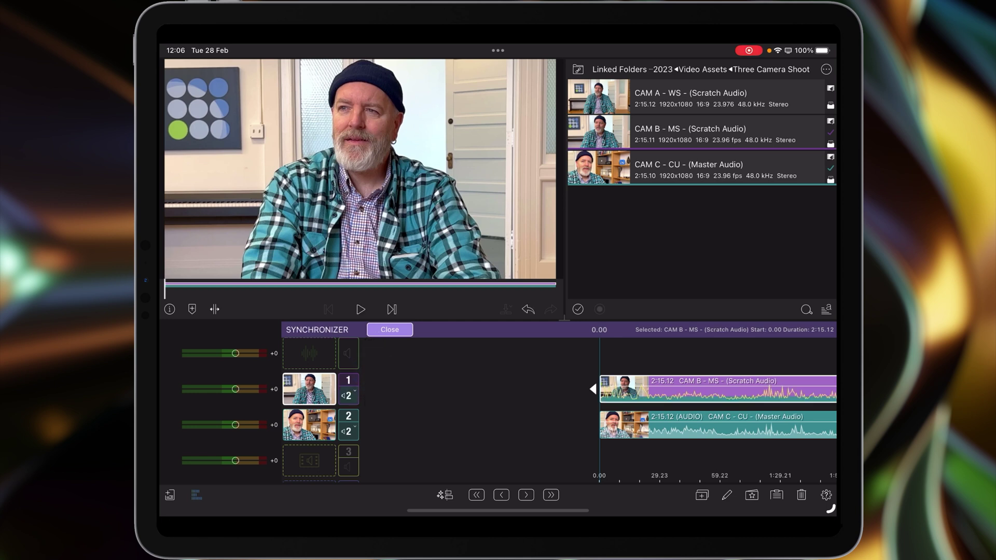
Close the Synchronizer and play back the synced multicam clip to check it.
{"action": "left_click", "coordinate": [389, 329]}
{"action": "mouse_move", "coordinate": [600, 439]}
{"action": "left_mouse_down"}
{"action": "mouse_move", "coordinate": [404, 436]}
{"action": "mouse_move", "coordinate": [736, 431]}
{"action": "left_mouse_up"}
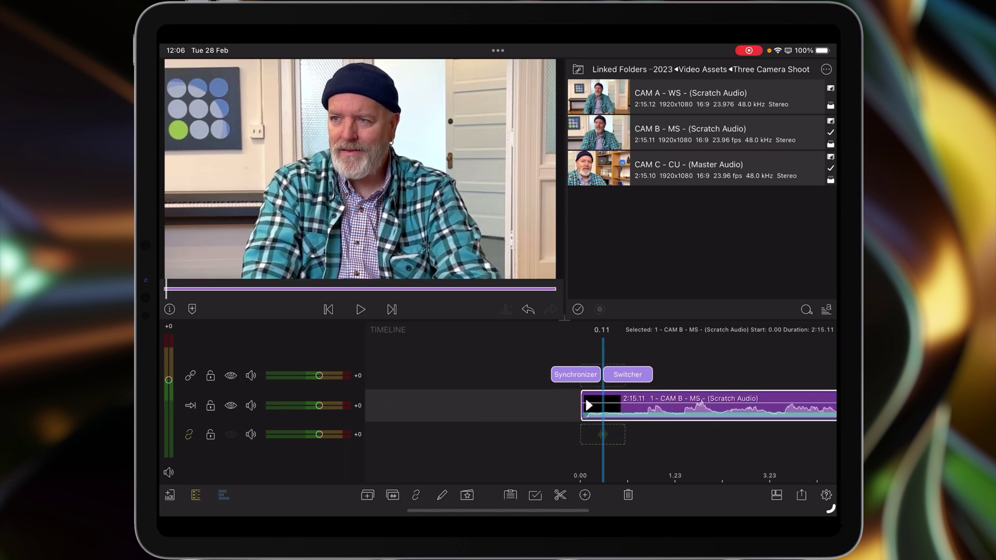
{"action": "key", "text": "space"}
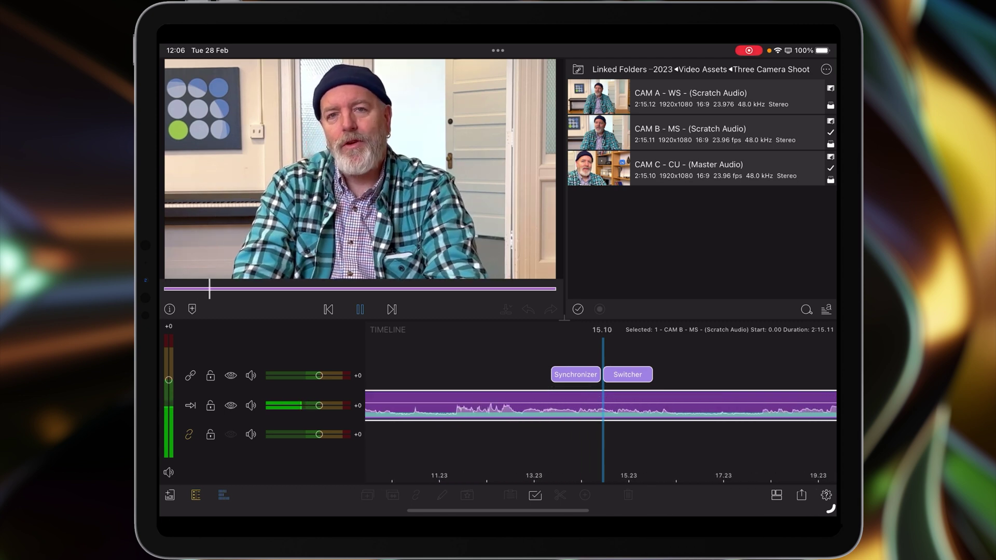
{"action": "left_click_drag", "start_coordinate": [552, 446], "coordinate": [734, 439]}
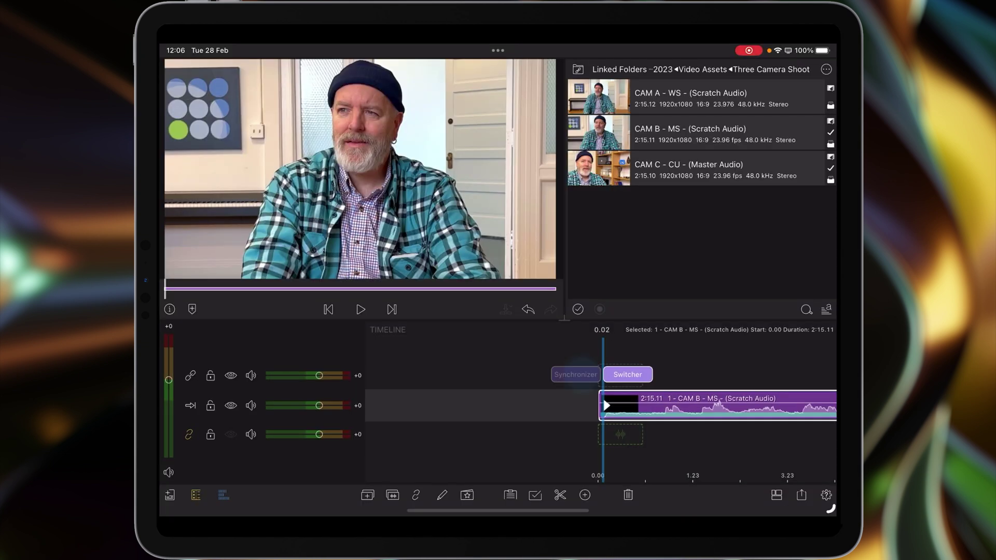
Add CAM A as track 3, sync it by audio, and set its audio to track 2.
{"action": "left_click", "coordinate": [576, 374]}
{"action": "scroll", "coordinate": [473, 389], "scroll_direction": "down", "scroll_amount": 2}
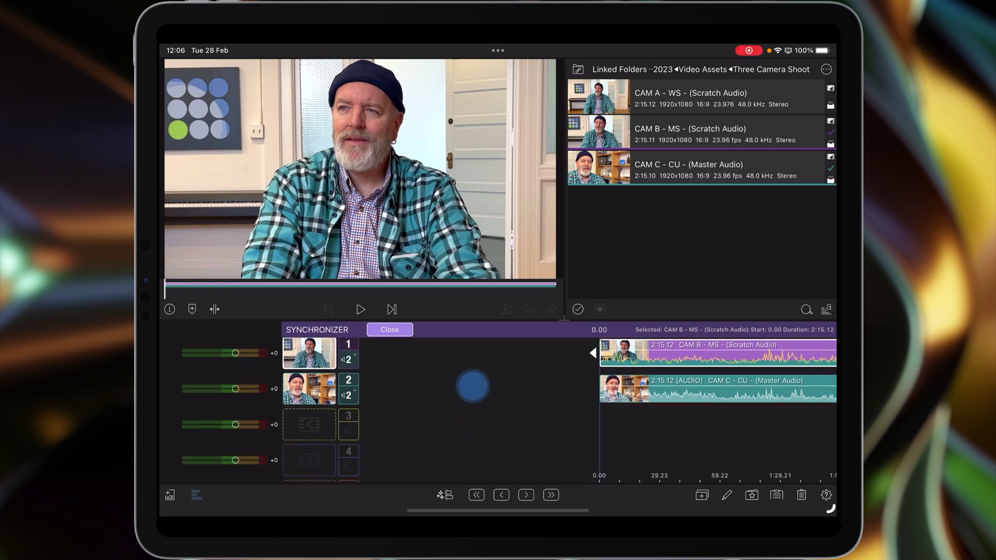
{"action": "scroll", "coordinate": [510, 410], "scroll_direction": "up", "scroll_amount": 1}
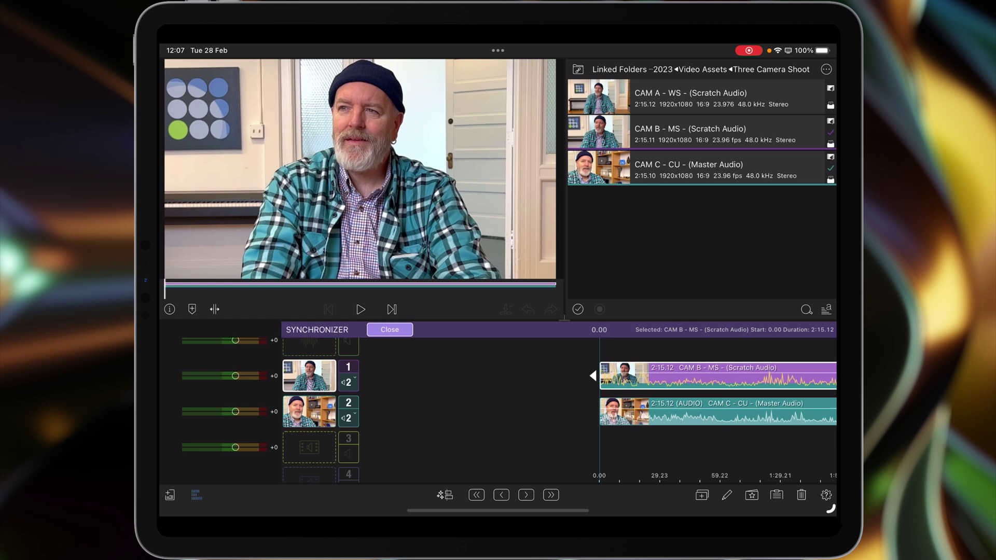
{"action": "left_click_drag", "start_coordinate": [599, 96], "coordinate": [309, 447]}
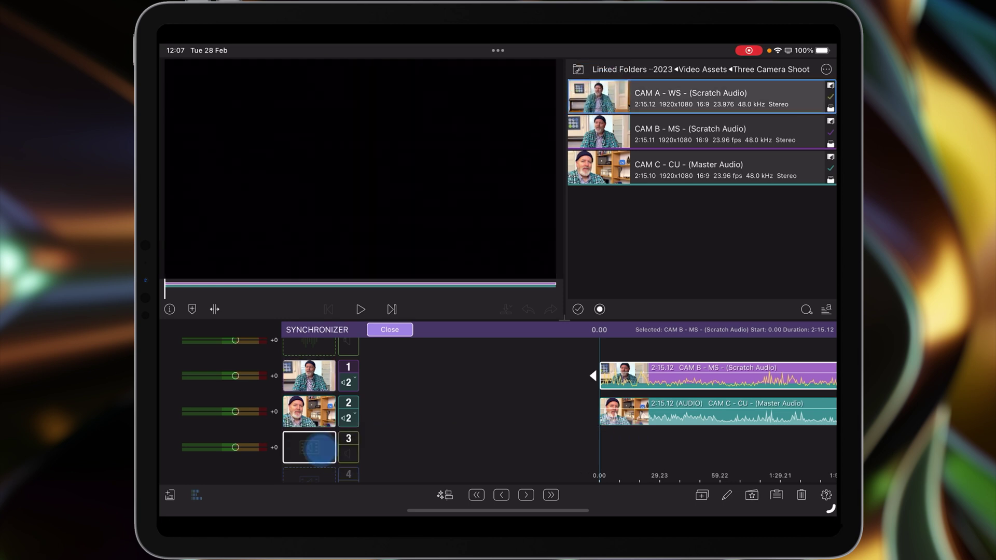
{"action": "left_click", "coordinate": [444, 495]}
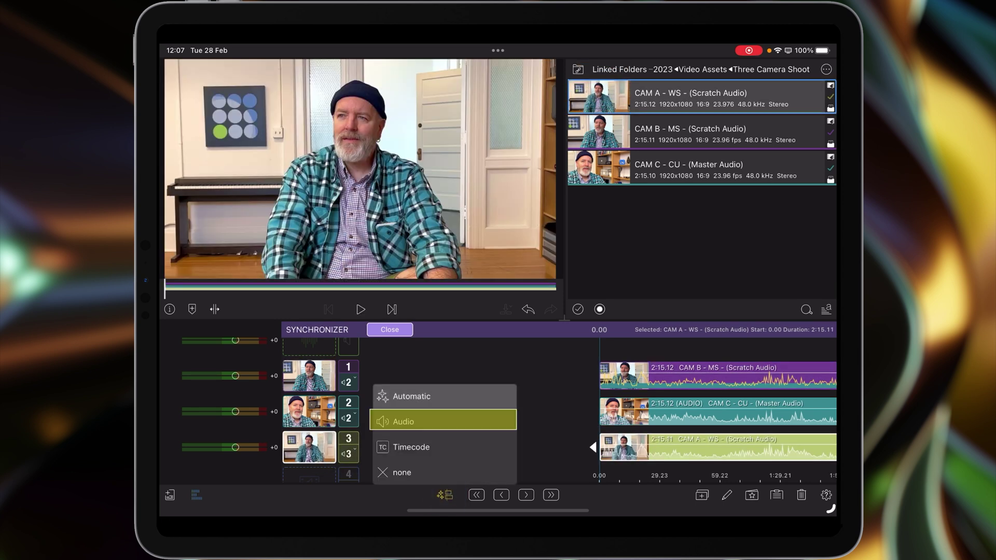
{"action": "left_click", "coordinate": [404, 421]}
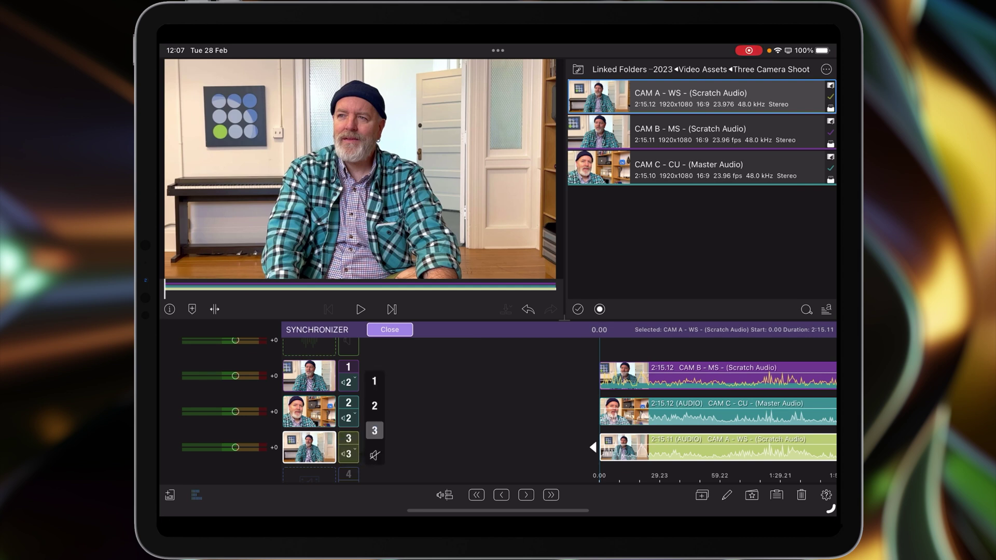
{"action": "left_click_drag", "start_coordinate": [348, 453], "coordinate": [366, 400]}
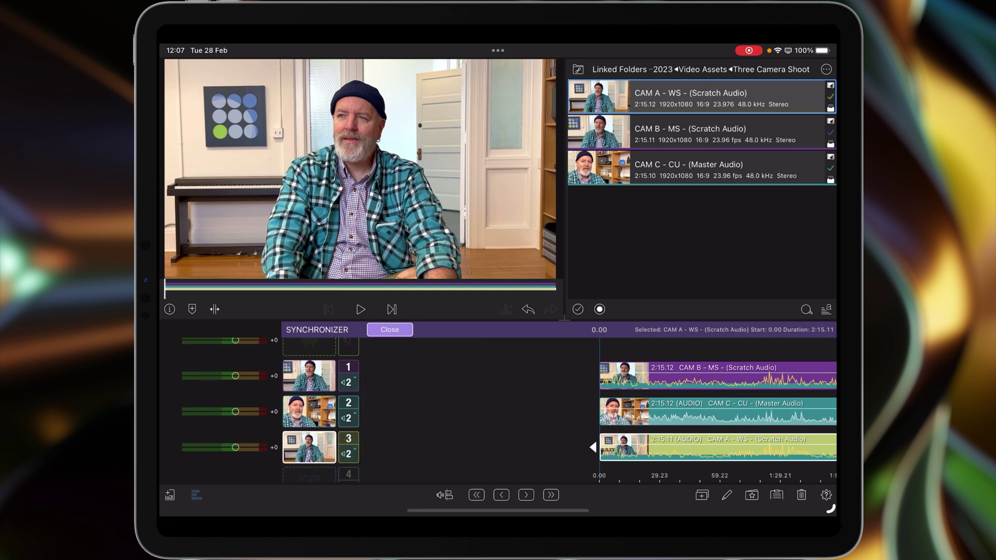
{"action": "left_click", "coordinate": [390, 329]}
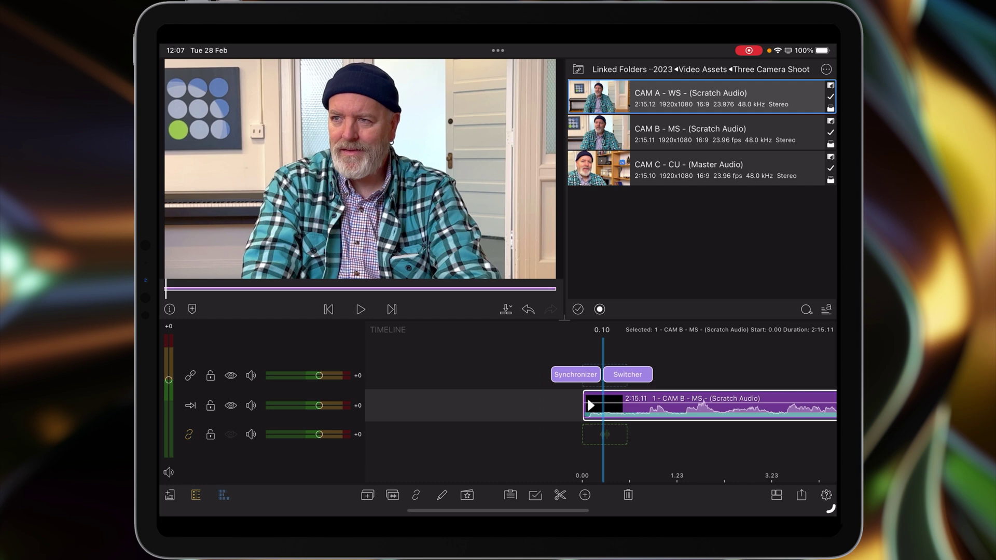
{"action": "left_click", "coordinate": [361, 309]}
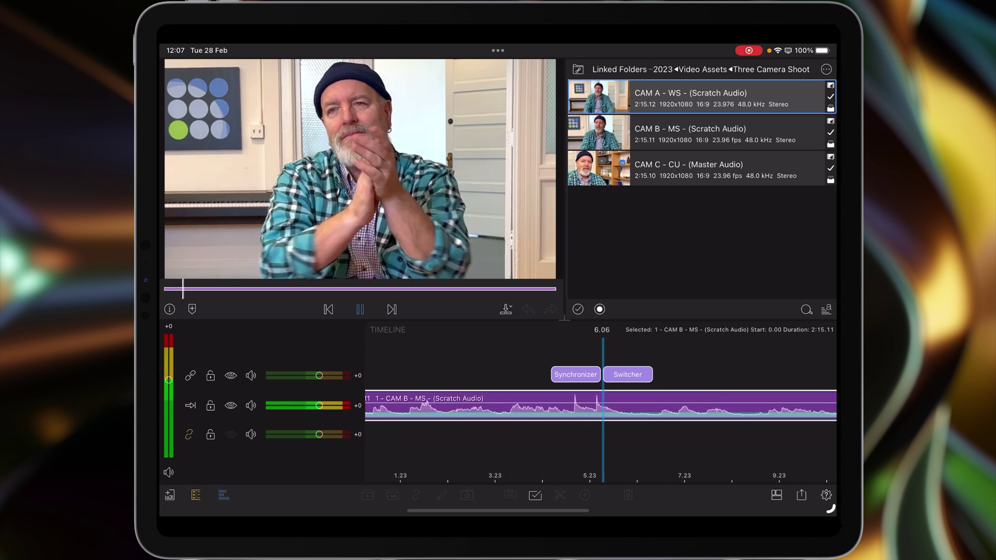
{"action": "key", "text": "space"}
{"action": "left_click_drag", "start_coordinate": [550, 441], "coordinate": [711, 440]}
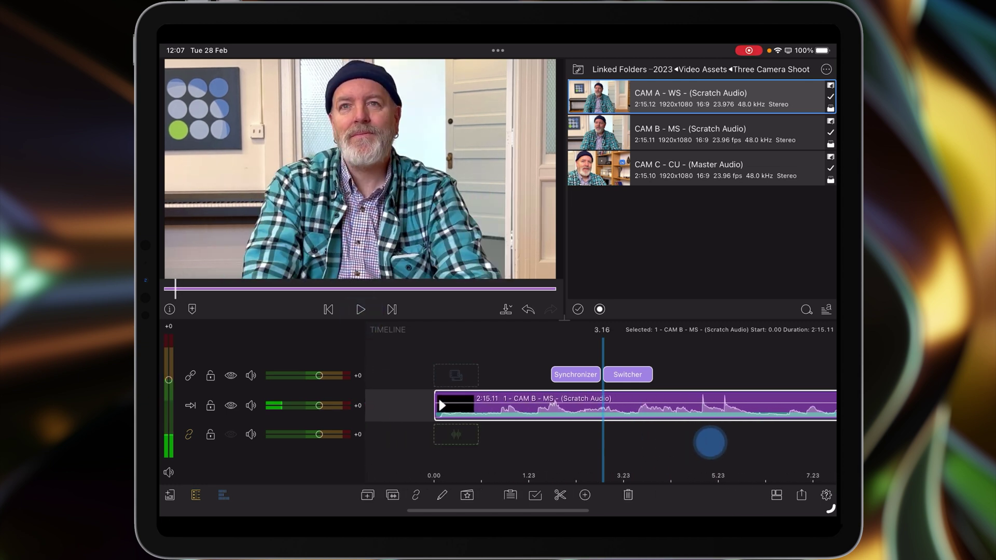
{"action": "left_click_drag", "start_coordinate": [587, 452], "coordinate": [671, 452]}
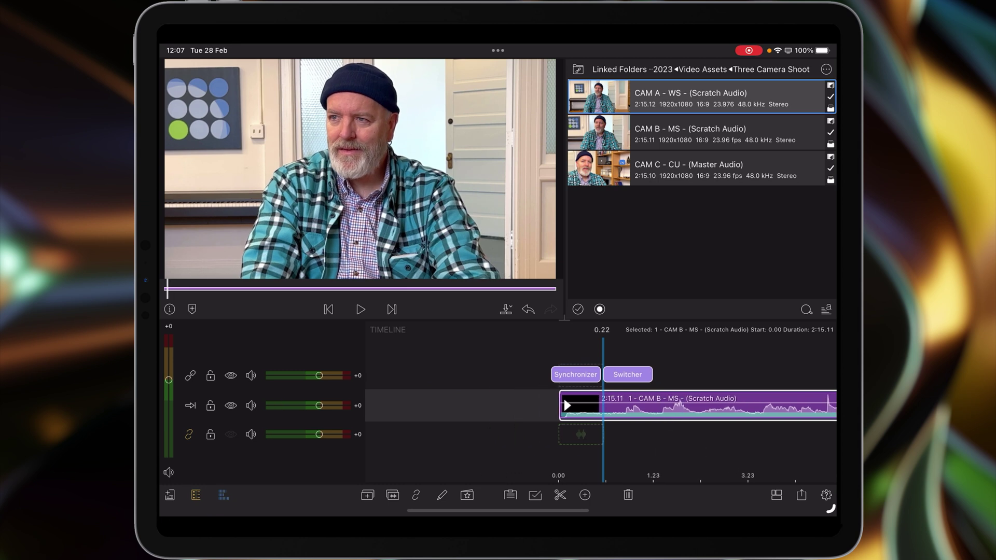
Delete the CAM A, CAM C and CAM B clips from the Synchronizer.
{"action": "left_click", "coordinate": [574, 375]}
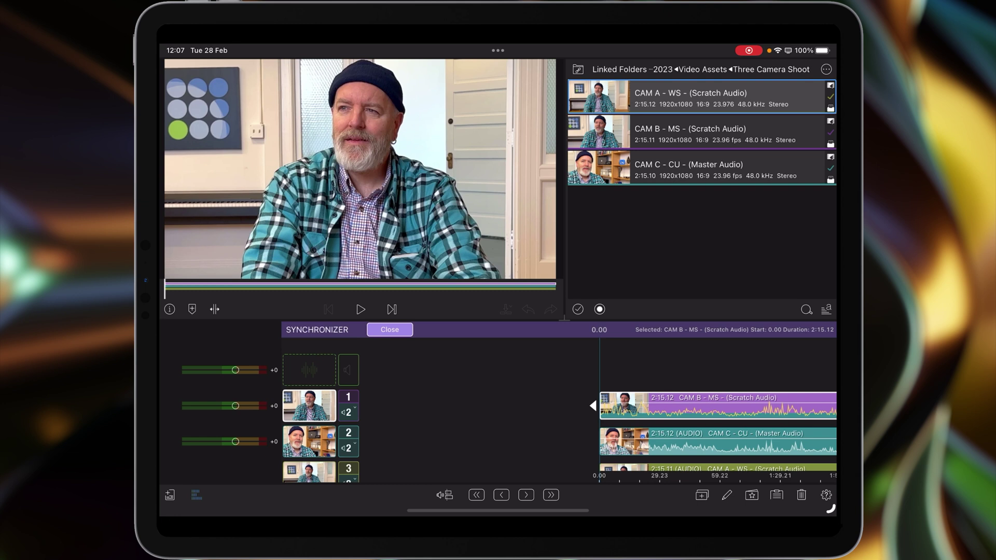
{"action": "scroll", "coordinate": [716, 412], "scroll_direction": "down", "scroll_amount": 2}
{"action": "left_click", "coordinate": [521, 423]}
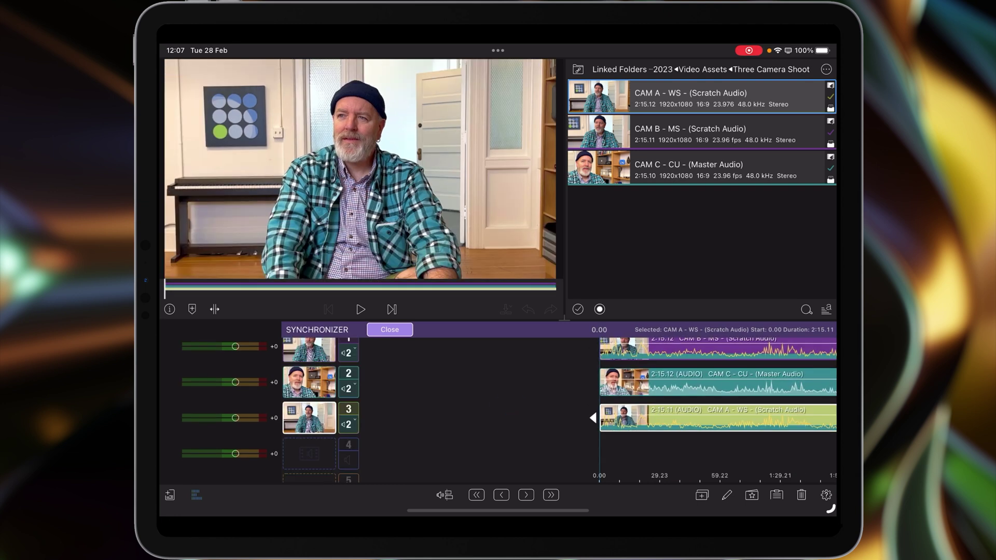
{"action": "key", "text": "Delete"}
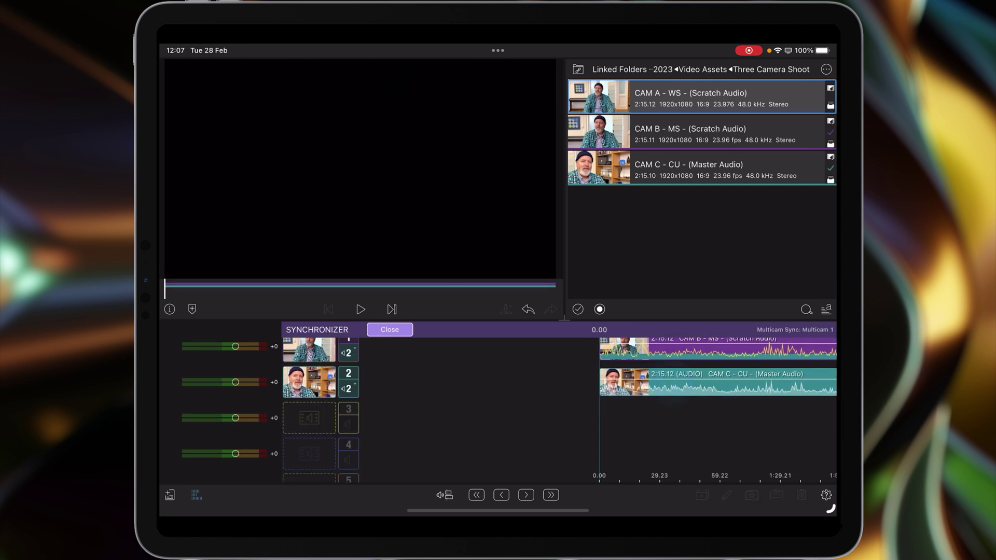
{"action": "key", "text": "Delete"}
{"action": "scroll", "coordinate": [628, 457], "scroll_direction": "up", "scroll_amount": 1}
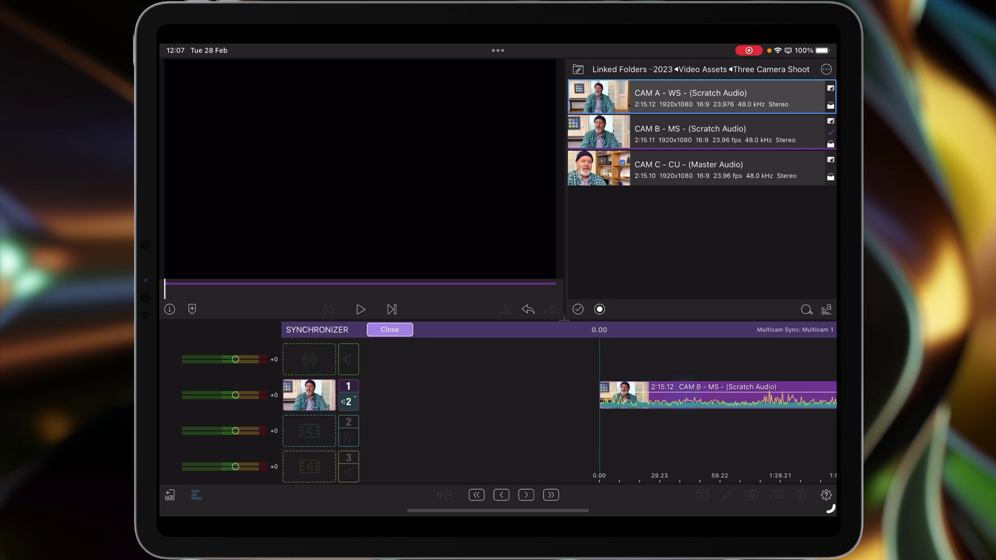
{"action": "key", "text": "Delete"}
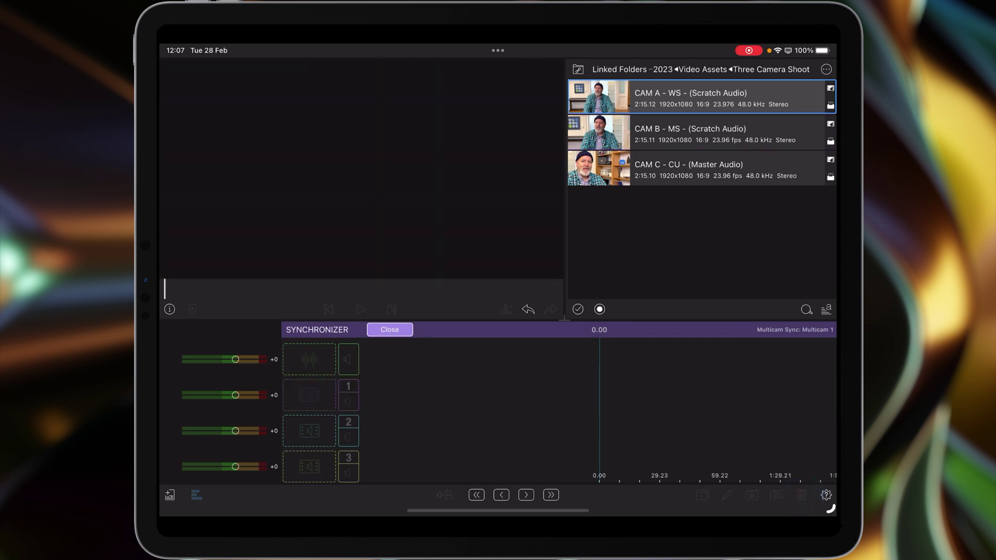
Place CAM C, CAM B and CAM A on synchronizer tracks 1, 2 and 3.
{"action": "left_click_drag", "start_coordinate": [613, 170], "coordinate": [404, 390]}
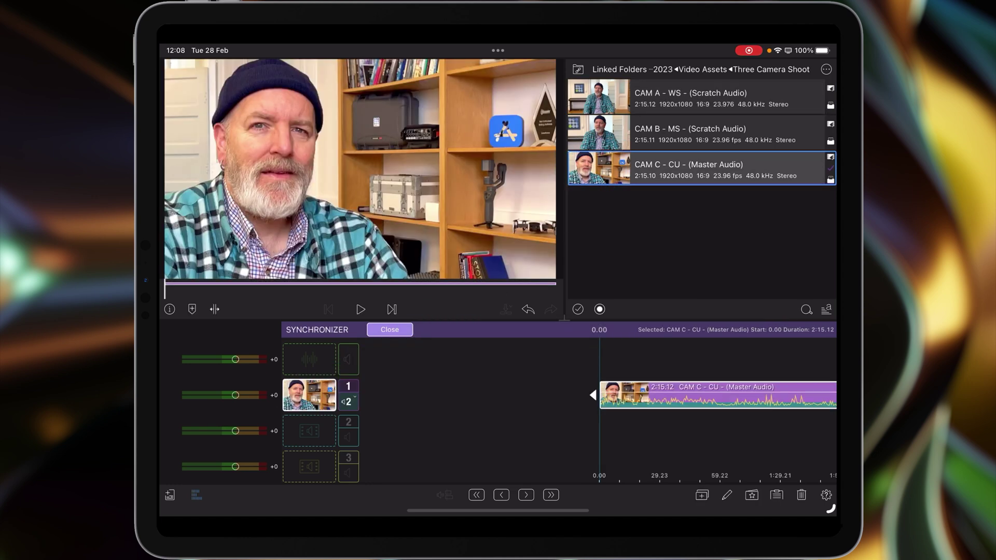
{"action": "left_click_drag", "start_coordinate": [613, 129], "coordinate": [309, 430]}
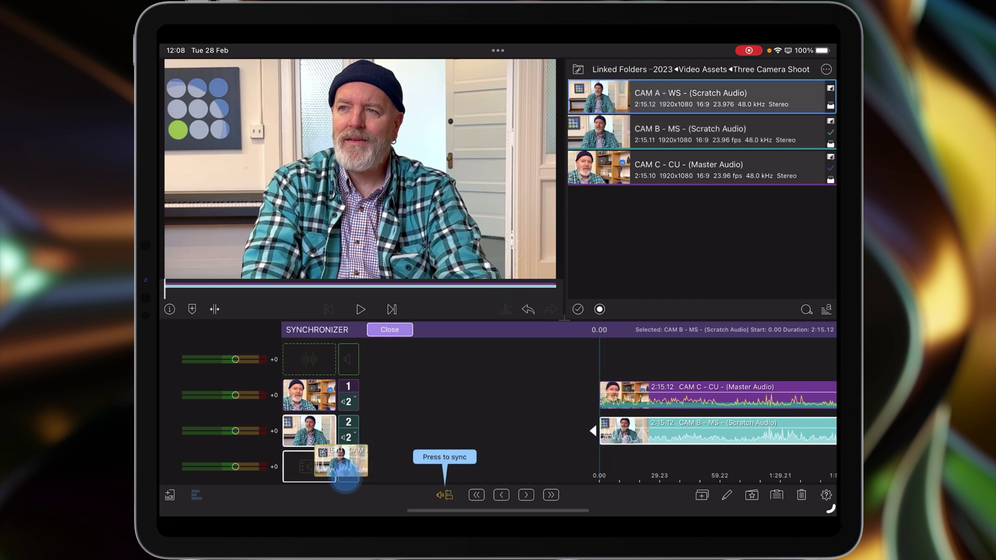
{"action": "left_click_drag", "start_coordinate": [613, 93], "coordinate": [308, 467]}
Sync the three clips and set CAM C's track to play its own audio.
{"action": "left_click", "coordinate": [444, 494]}
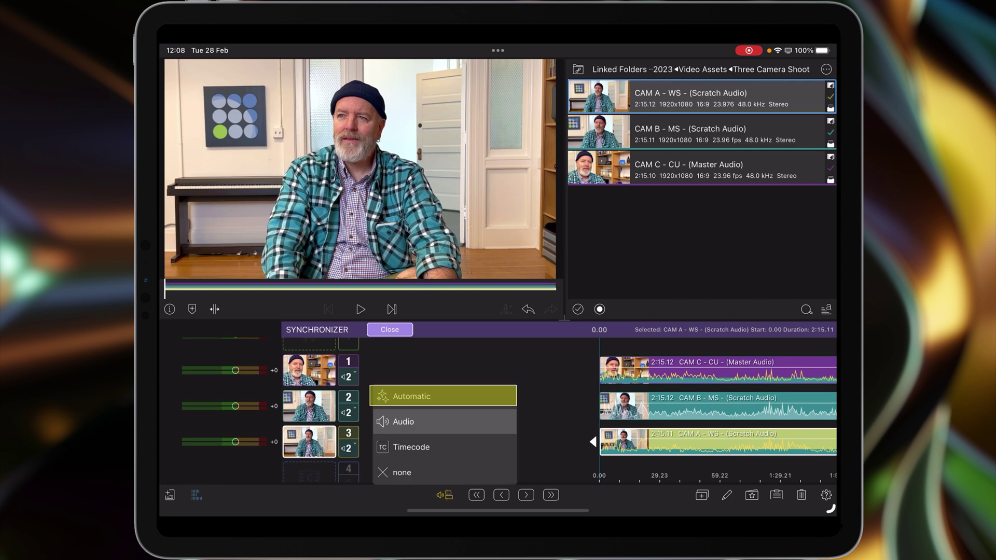
{"action": "left_click", "coordinate": [412, 395]}
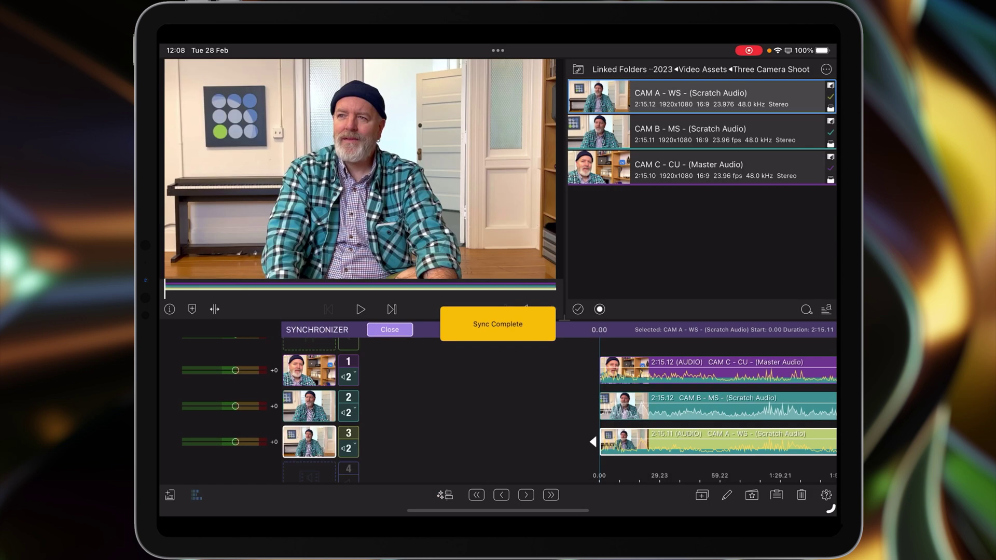
{"action": "left_click_drag", "start_coordinate": [458, 411], "coordinate": [456, 432]}
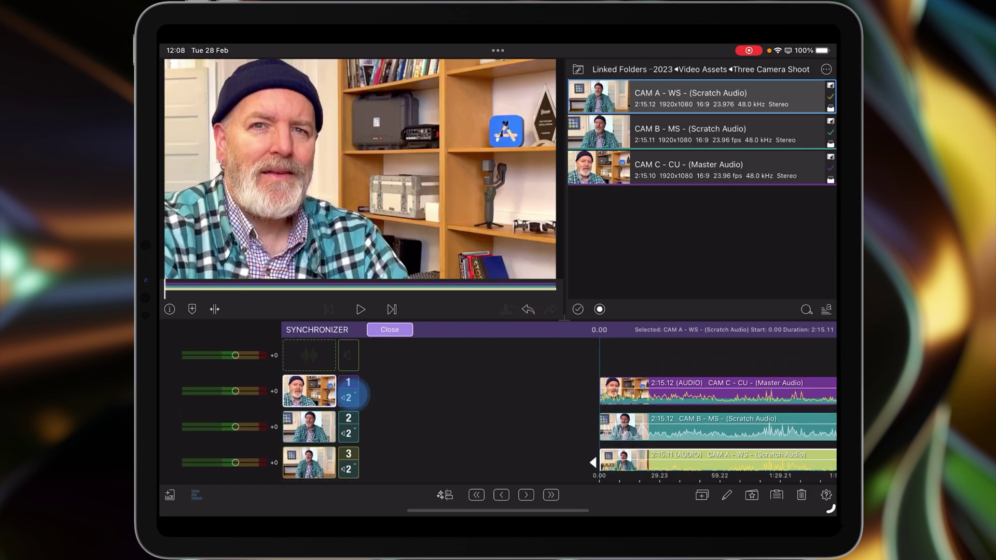
{"action": "left_click", "coordinate": [374, 326]}
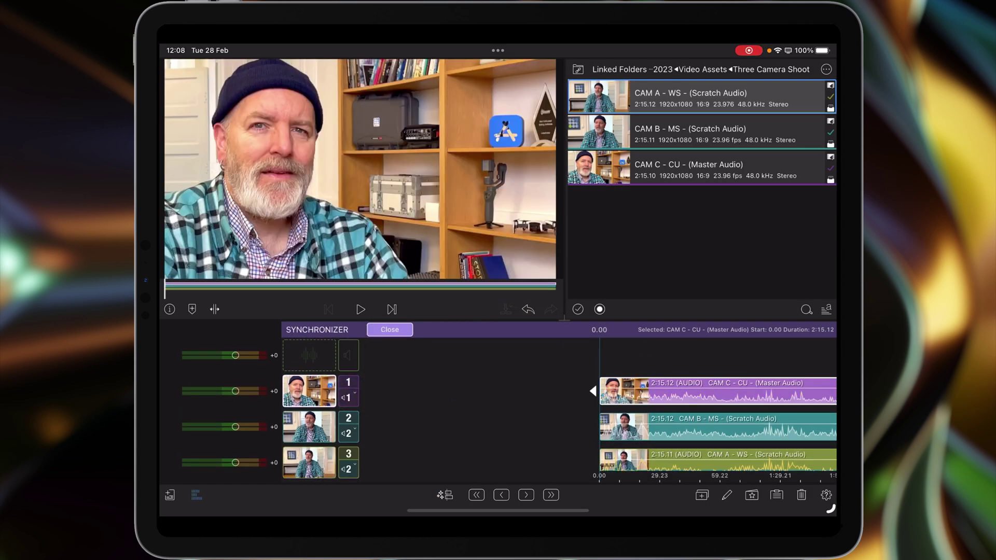
Set the CAM B and CAM A tracks to audio 1, CAM C's master audio.
{"action": "left_click", "coordinate": [348, 433]}
{"action": "left_click", "coordinate": [375, 361]}
{"action": "left_click", "coordinate": [348, 470]}
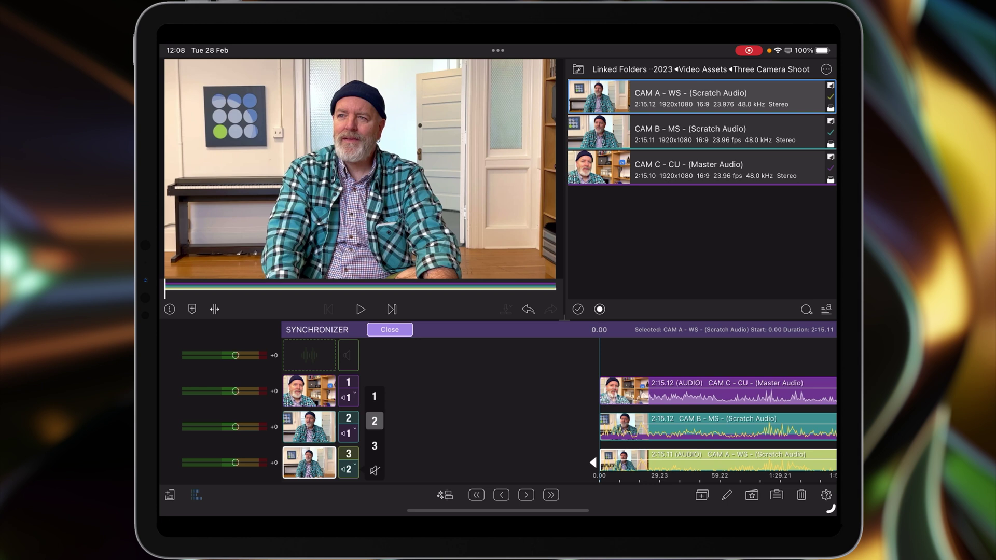
{"action": "left_click", "coordinate": [374, 396]}
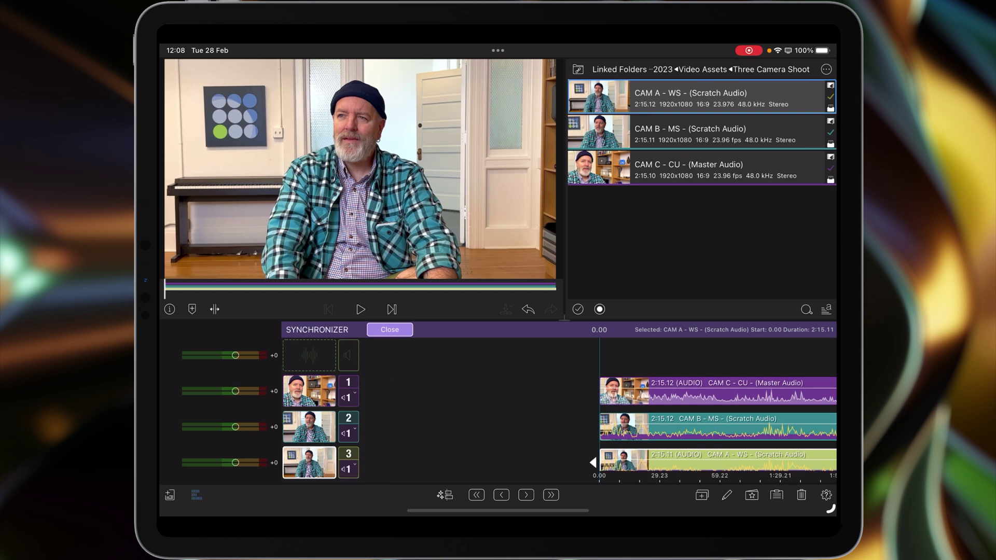
{"action": "scroll", "coordinate": [521, 389], "scroll_direction": "down", "scroll_amount": 2}
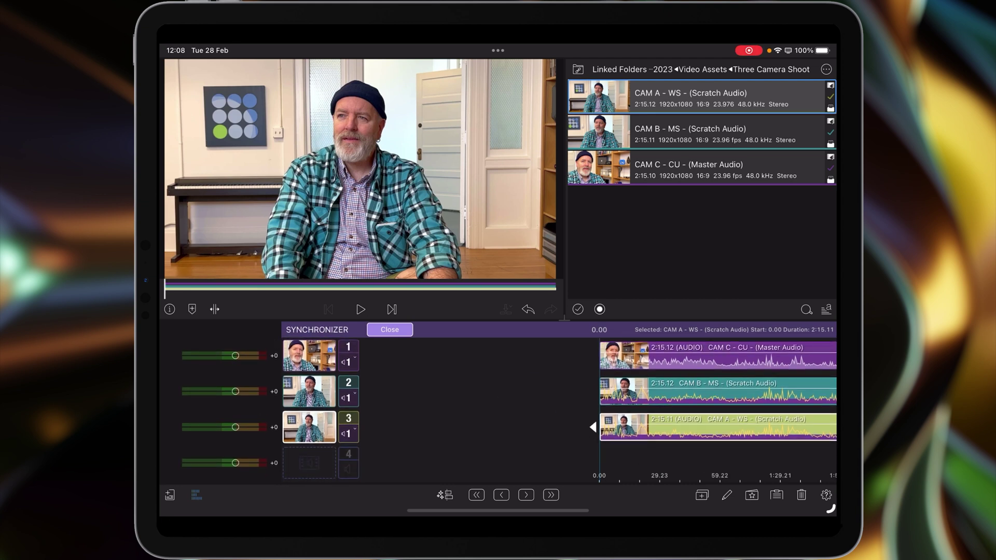
{"action": "left_click", "coordinate": [640, 457]}
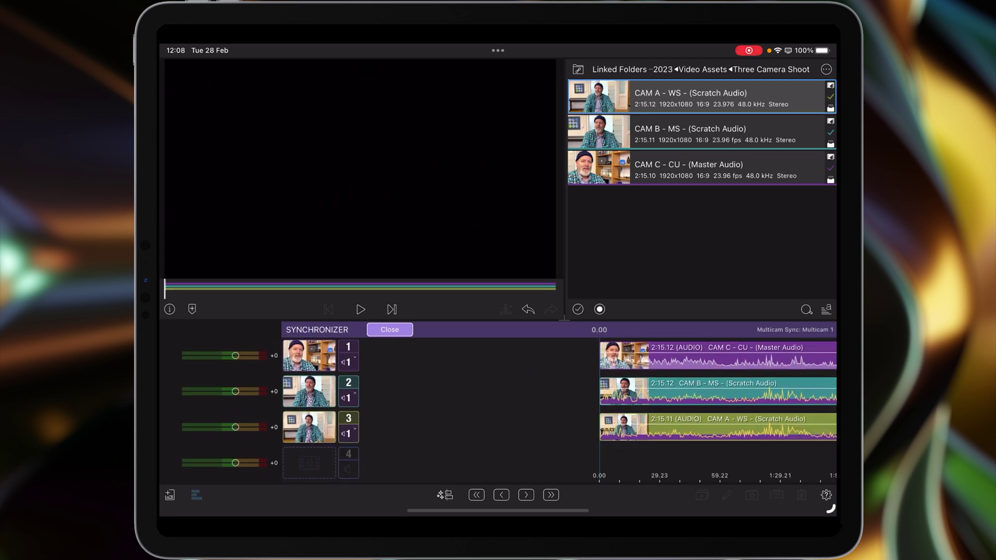
{"action": "left_click", "coordinate": [656, 390]}
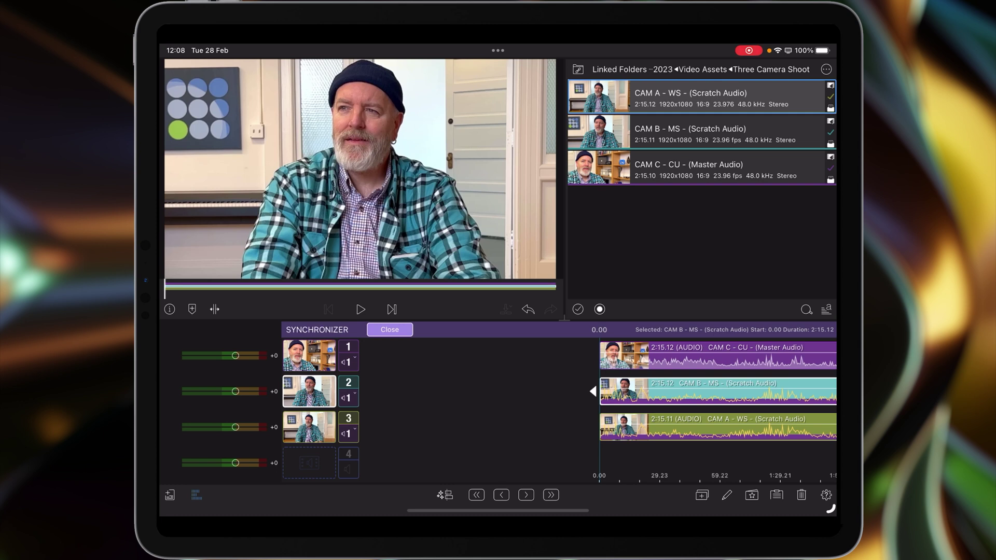
{"action": "left_click", "coordinate": [526, 495]}
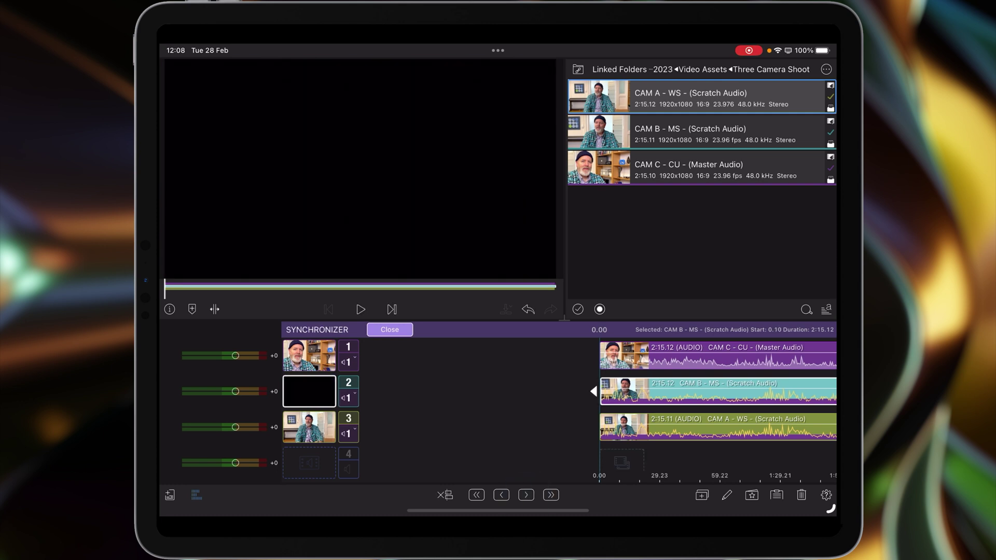
{"action": "left_click", "coordinate": [501, 495]}
{"action": "left_click", "coordinate": [552, 495]}
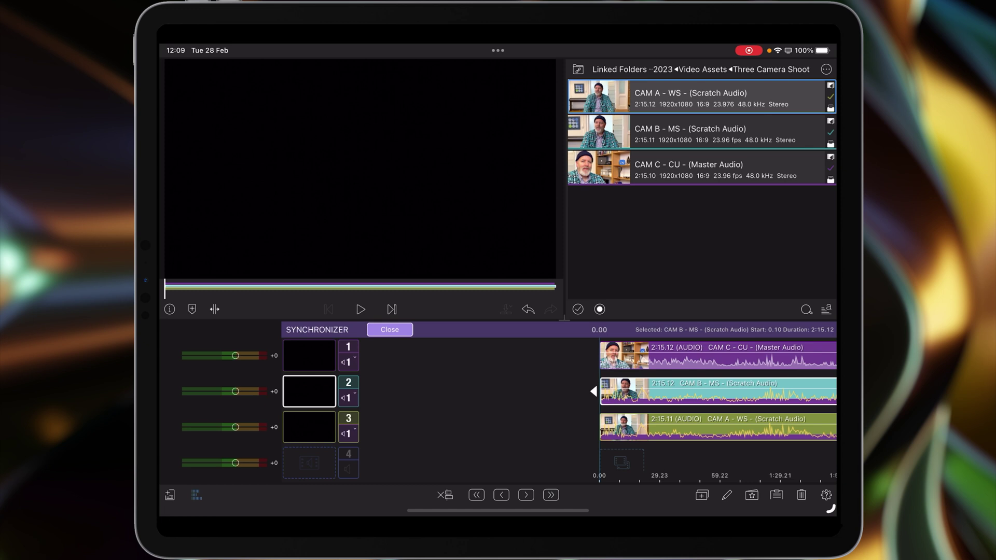
{"action": "left_click", "coordinate": [550, 495]}
{"action": "left_click", "coordinate": [445, 495]}
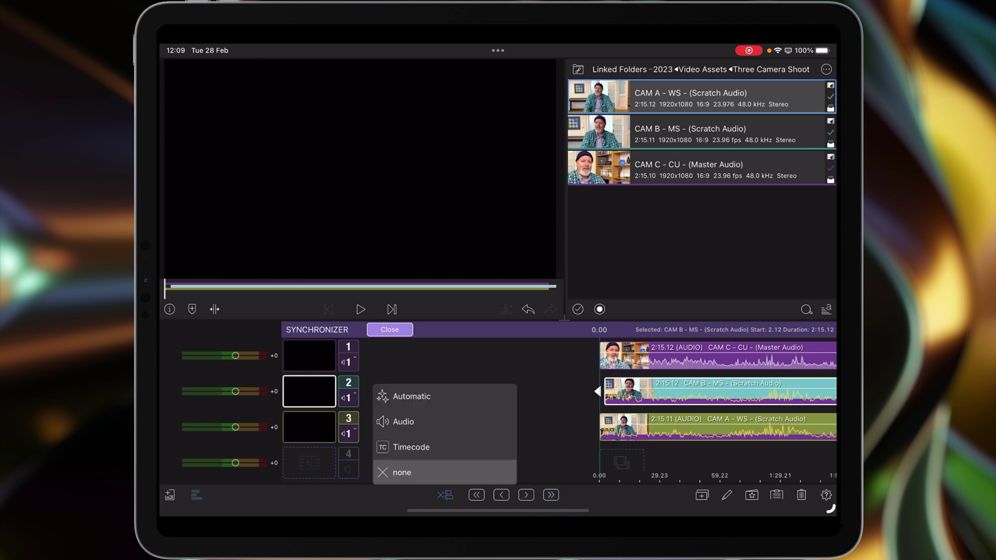
{"action": "left_click", "coordinate": [403, 421]}
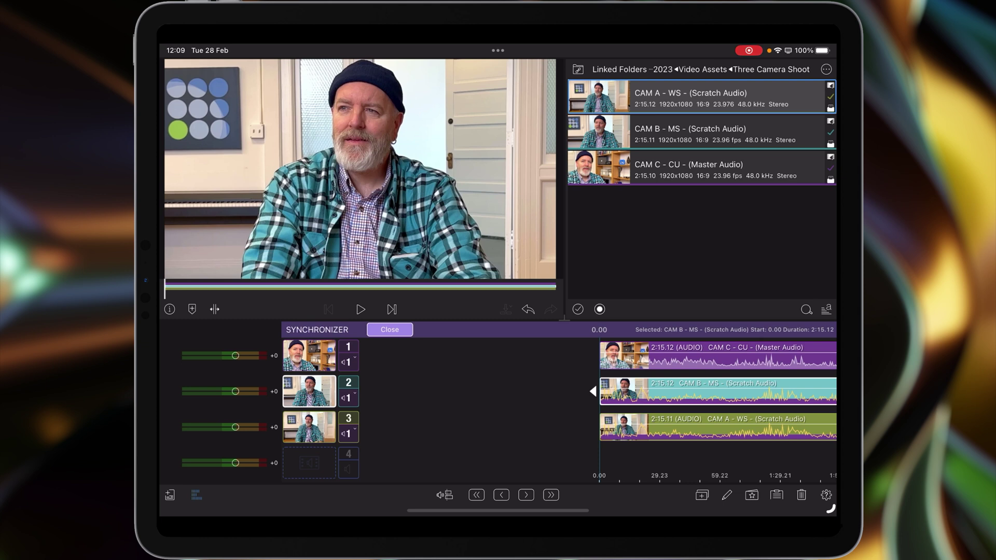
Close the Synchronizer, show the three angles in the Switcher, and resize the viewer.
{"action": "left_click", "coordinate": [389, 330]}
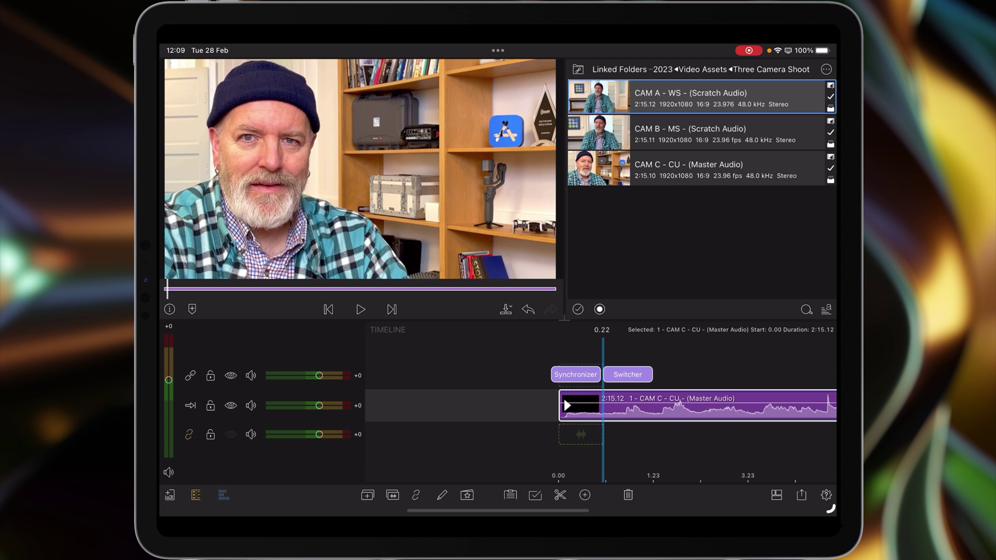
{"action": "left_click_drag", "start_coordinate": [748, 462], "coordinate": [630, 472]}
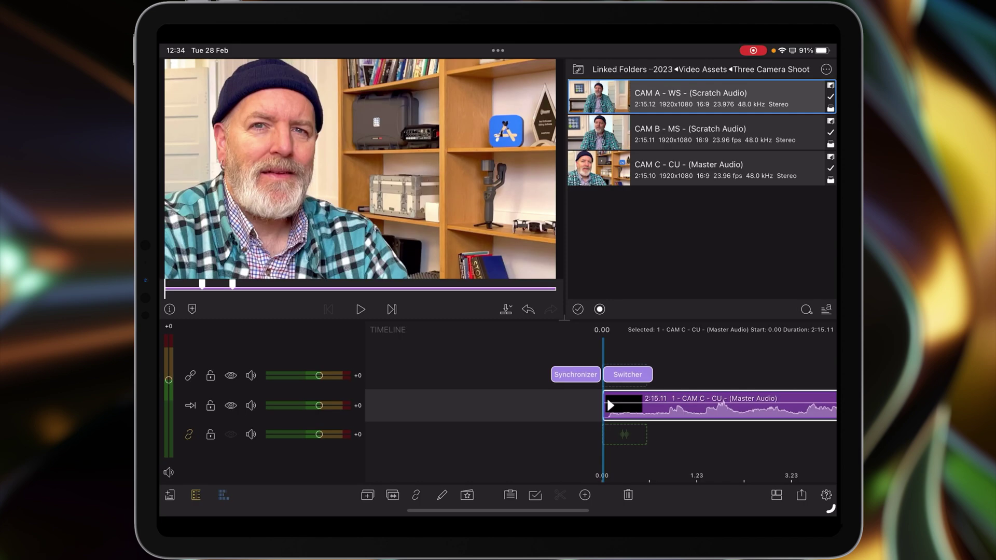
{"action": "left_click", "coordinate": [627, 374]}
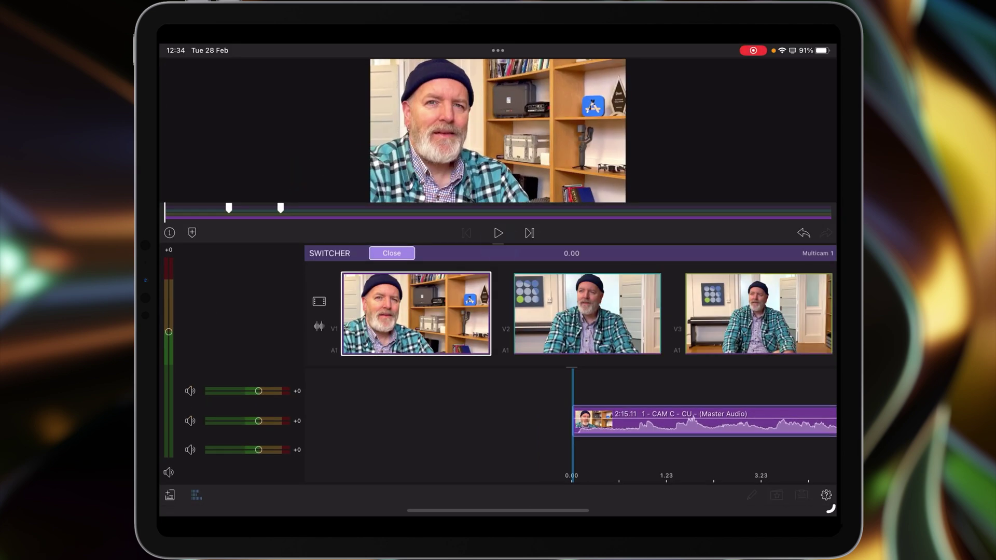
{"action": "mouse_move", "coordinate": [498, 243]}
{"action": "left_mouse_down"}
{"action": "mouse_move", "coordinate": [517, 350]}
{"action": "mouse_move", "coordinate": [527, 233]}
{"action": "left_mouse_up"}
{"action": "mouse_move", "coordinate": [745, 381]}
{"action": "left_mouse_down"}
{"action": "mouse_move", "coordinate": [582, 382]}
{"action": "mouse_move", "coordinate": [741, 371]}
{"action": "left_mouse_up"}
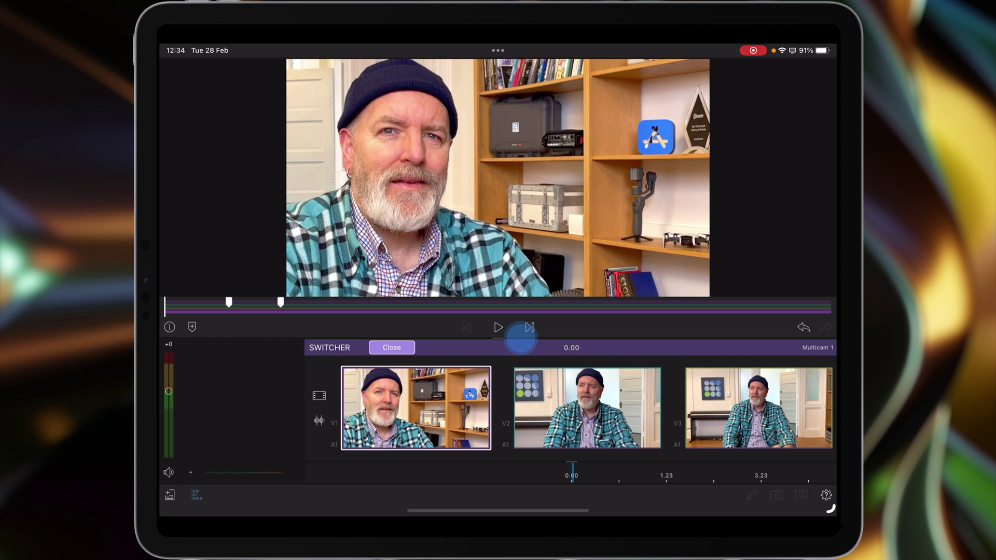
{"action": "mouse_move", "coordinate": [498, 237]}
{"action": "left_mouse_down"}
{"action": "mouse_move", "coordinate": [513, 272]}
{"action": "mouse_move", "coordinate": [511, 251]}
{"action": "left_mouse_up"}
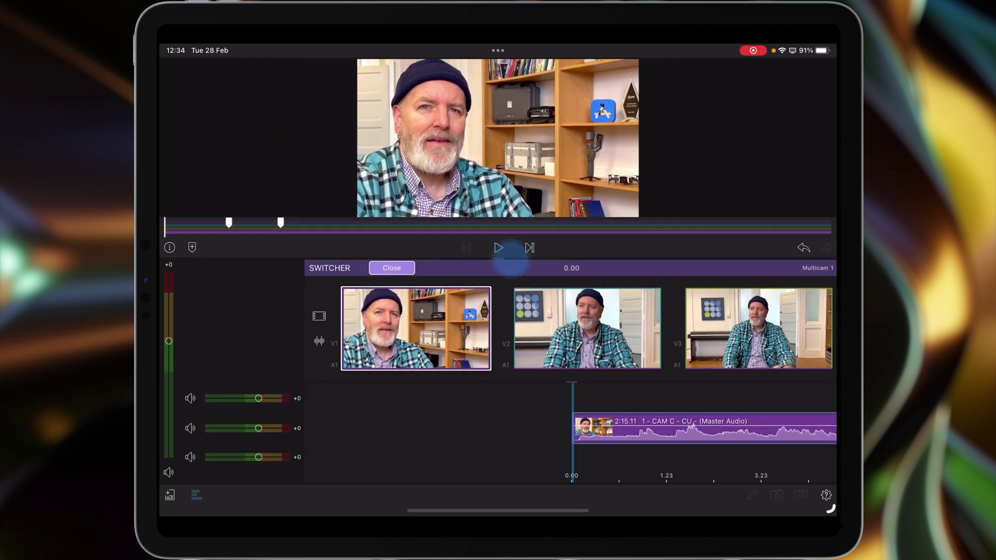
{"action": "mouse_move", "coordinate": [702, 403]}
{"action": "left_mouse_down"}
{"action": "mouse_move", "coordinate": [625, 395]}
{"action": "mouse_move", "coordinate": [733, 394]}
{"action": "left_mouse_up"}
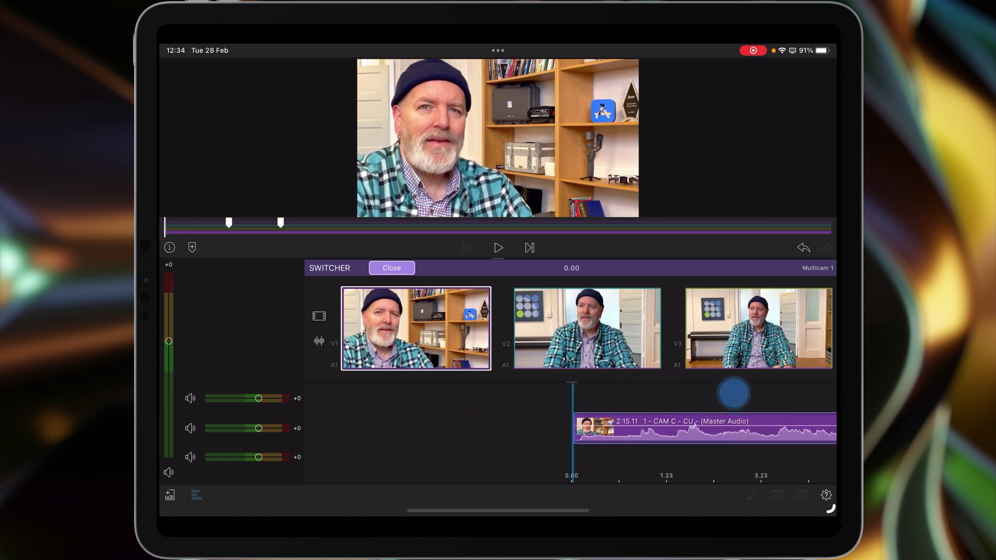
{"action": "mouse_move", "coordinate": [660, 399]}
{"action": "left_mouse_down"}
{"action": "mouse_move", "coordinate": [637, 405]}
{"action": "mouse_move", "coordinate": [662, 404]}
{"action": "left_mouse_up"}
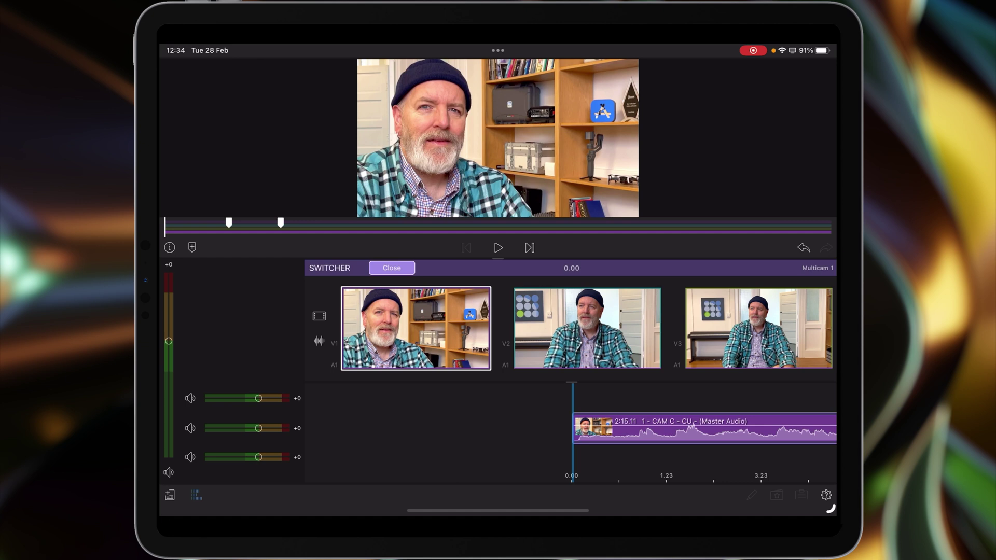
Switch the clip's start to V3 CAM A WS, then check around the 13.04 marker.
{"action": "left_click", "coordinate": [759, 328]}
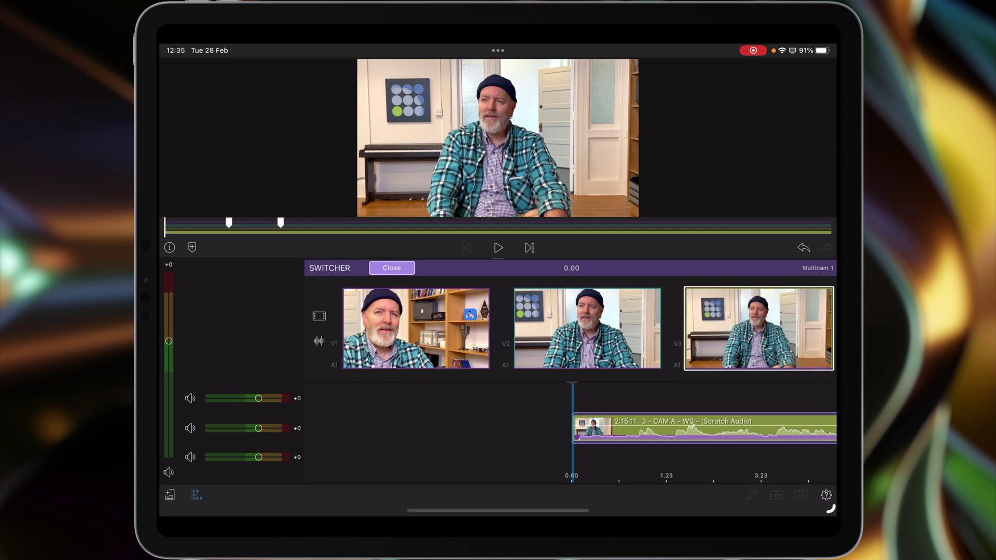
{"action": "left_click", "coordinate": [228, 223]}
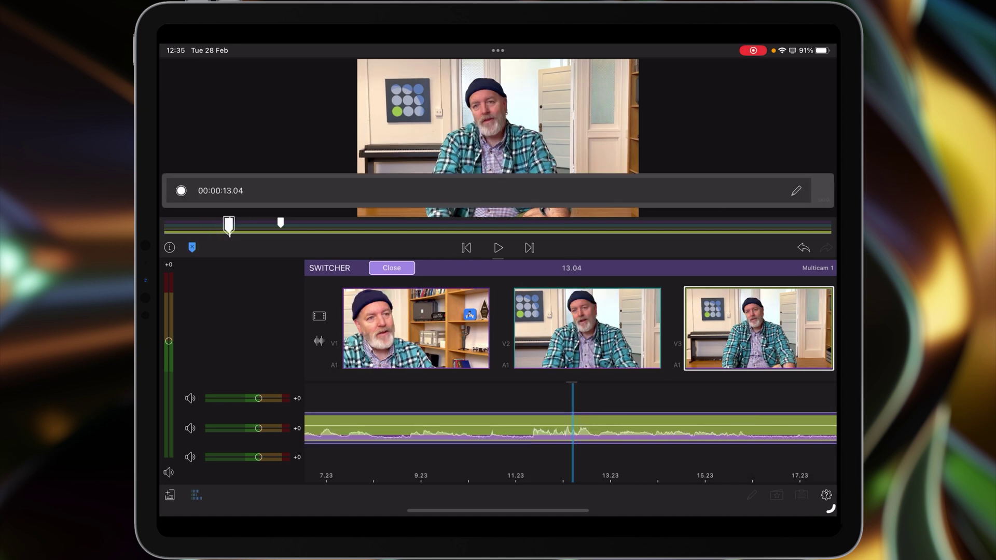
{"action": "mouse_move", "coordinate": [661, 400]}
{"action": "left_mouse_down"}
{"action": "mouse_move", "coordinate": [612, 402]}
{"action": "mouse_move", "coordinate": [680, 400]}
{"action": "mouse_move", "coordinate": [606, 396]}
{"action": "mouse_move", "coordinate": [747, 393]}
{"action": "left_mouse_up"}
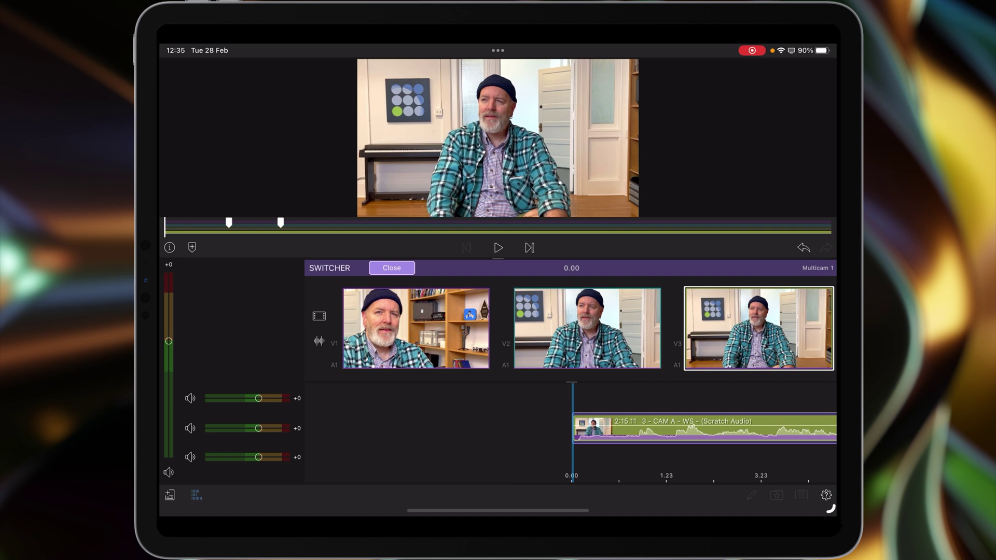
Play the interview, cutting live from the mid shot to the bookshelf close-up, then the wide angle.
{"action": "key", "text": "space"}
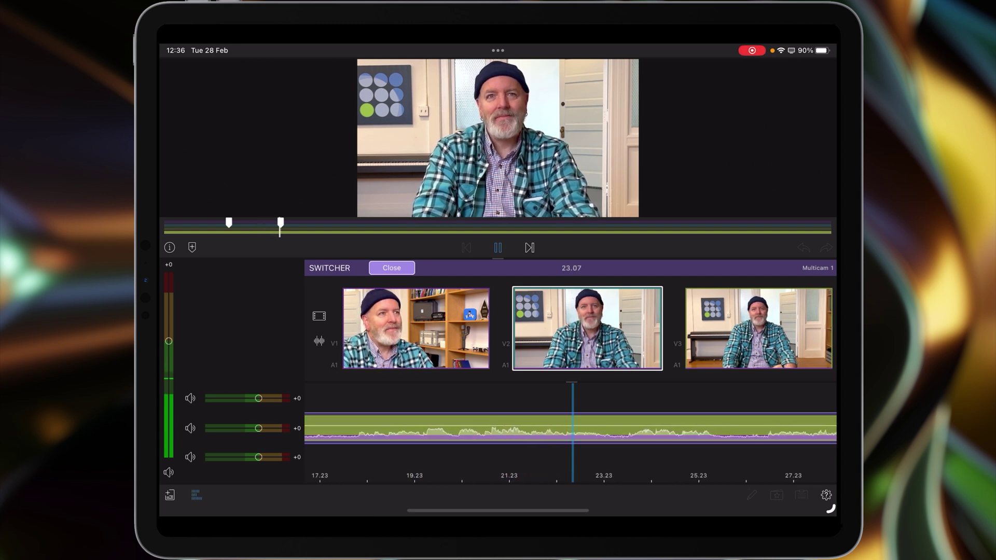
{"action": "left_click", "coordinate": [417, 327]}
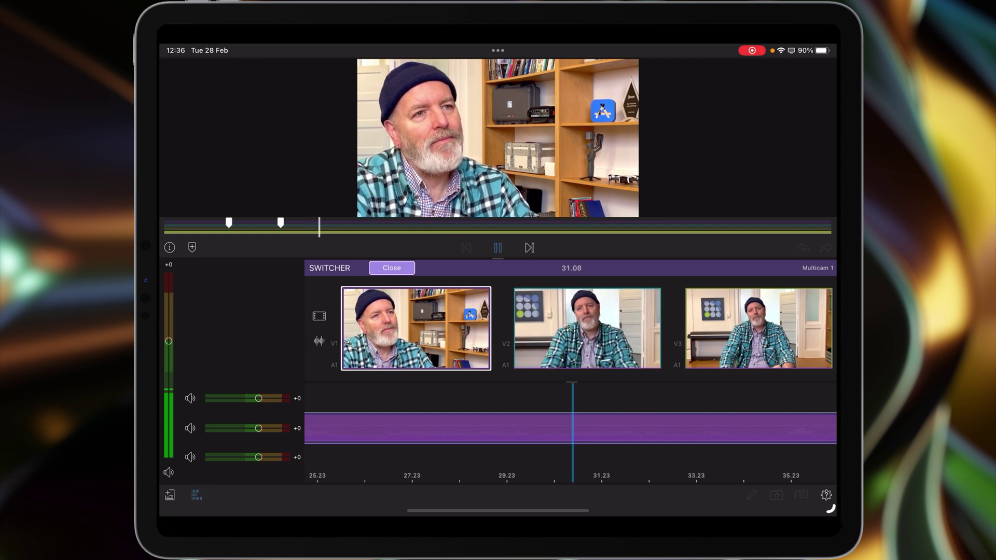
{"action": "left_click", "coordinate": [758, 328]}
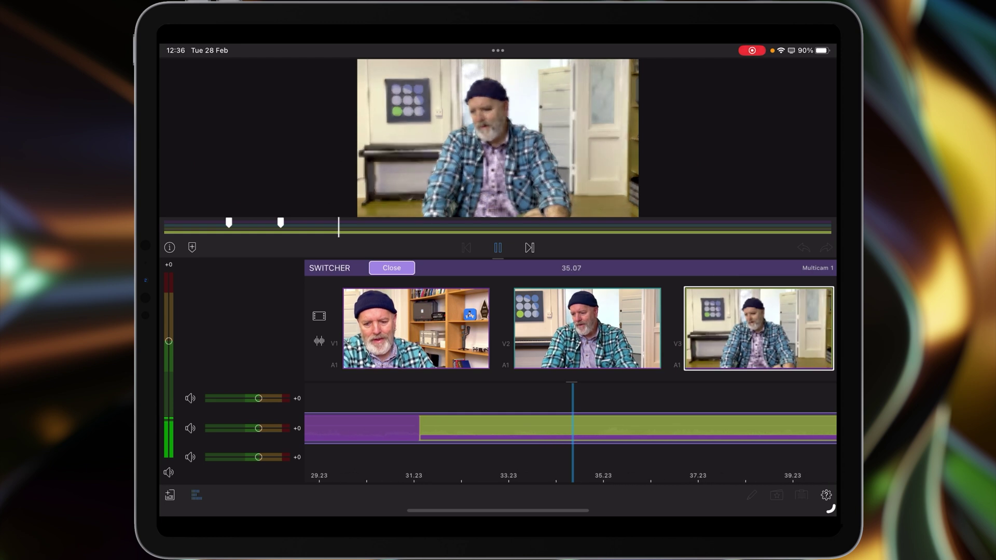
{"action": "left_click", "coordinate": [656, 395]}
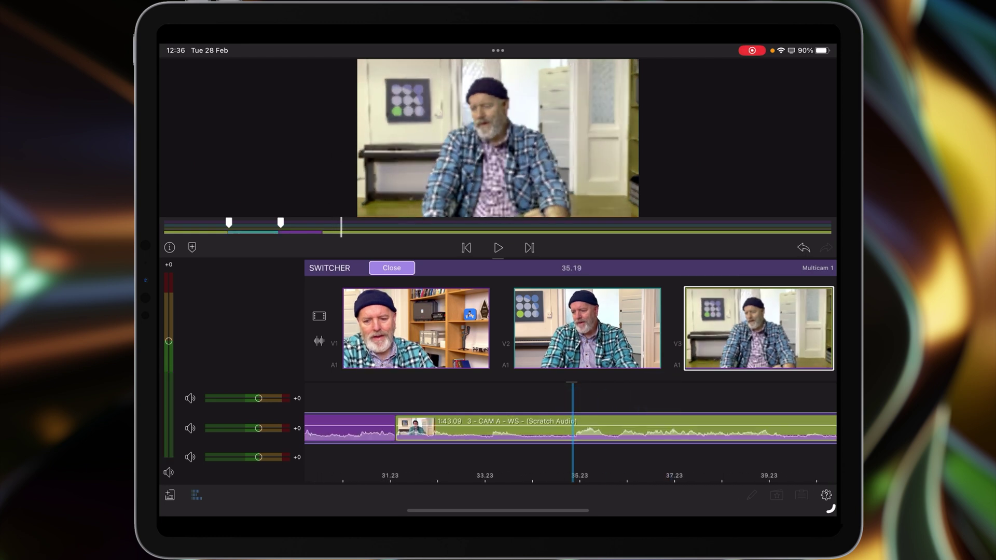
Rewind to about 31 seconds, try a mid-shot cut, then undo it.
{"action": "mouse_move", "coordinate": [591, 396]}
{"action": "left_mouse_down"}
{"action": "mouse_move", "coordinate": [714, 400]}
{"action": "mouse_move", "coordinate": [462, 402]}
{"action": "mouse_move", "coordinate": [695, 402]}
{"action": "left_mouse_up"}
{"action": "left_click", "coordinate": [588, 328]}
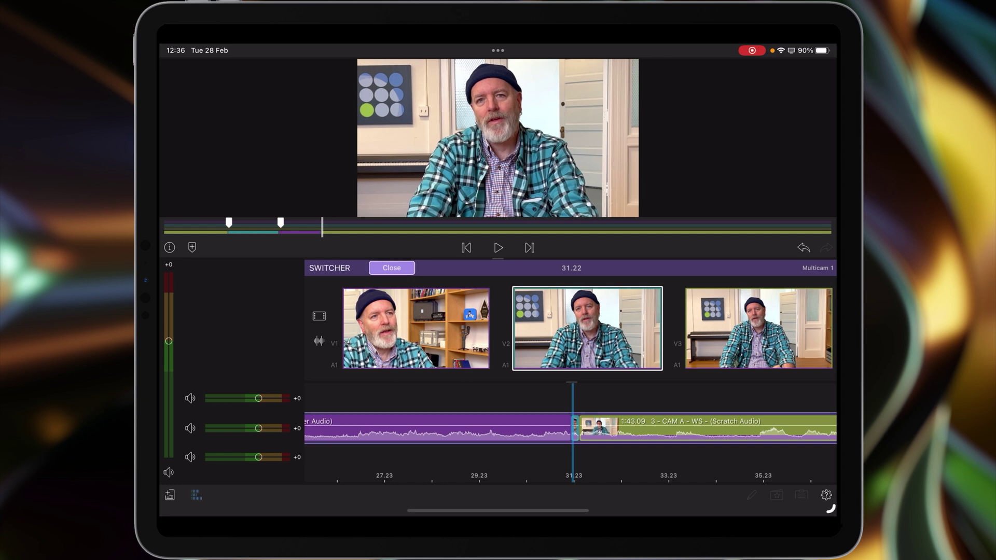
{"action": "left_click", "coordinate": [803, 248]}
{"action": "left_click_drag", "start_coordinate": [672, 392], "coordinate": [664, 396]}
Recut live to the mid shot, bookshelf close-up and mid shot, then rewind to the start.
{"action": "left_click", "coordinate": [588, 328]}
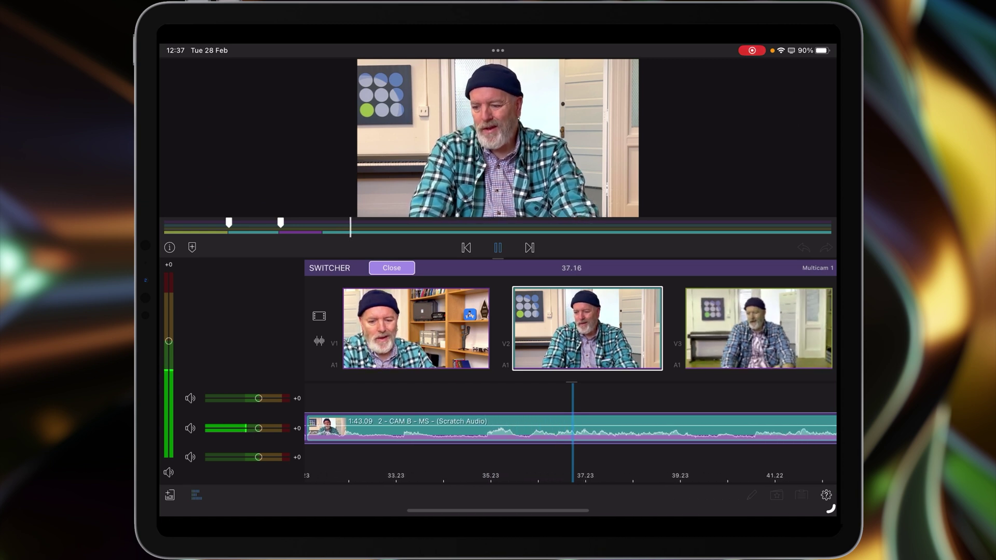
{"action": "left_click", "coordinate": [416, 327]}
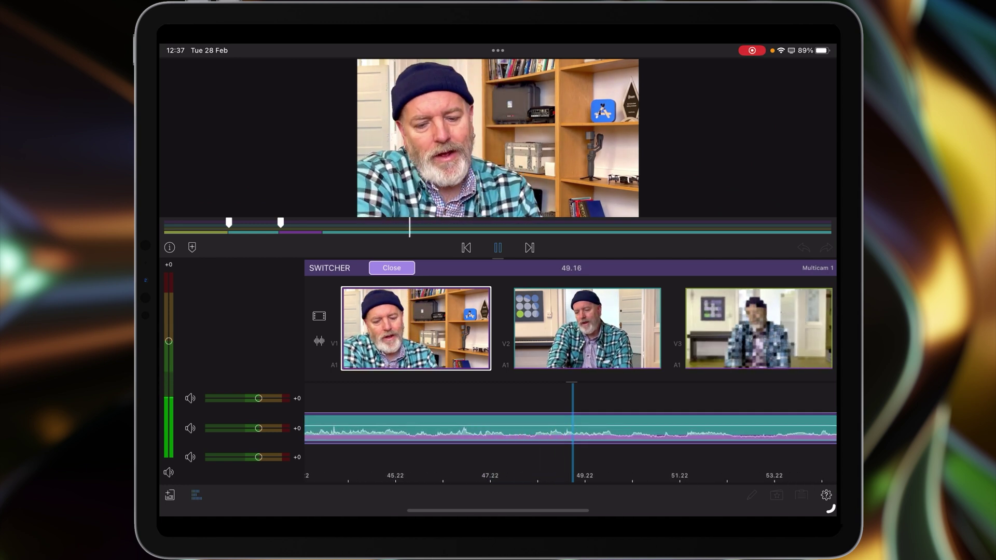
{"action": "left_click", "coordinate": [587, 327]}
{"action": "left_click", "coordinate": [661, 396]}
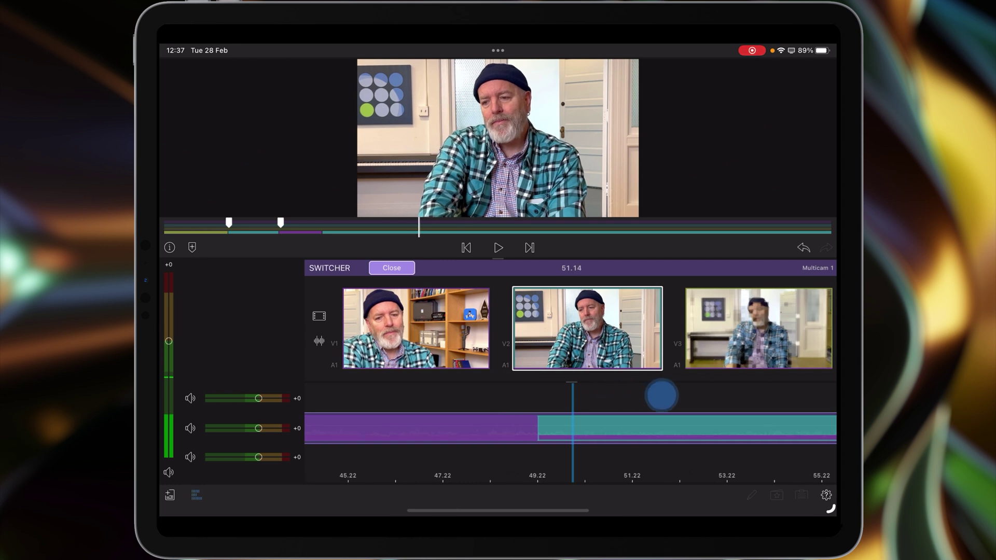
{"action": "left_click_drag", "start_coordinate": [661, 395], "coordinate": [677, 396]}
{"action": "left_click_drag", "start_coordinate": [592, 400], "coordinate": [661, 395]}
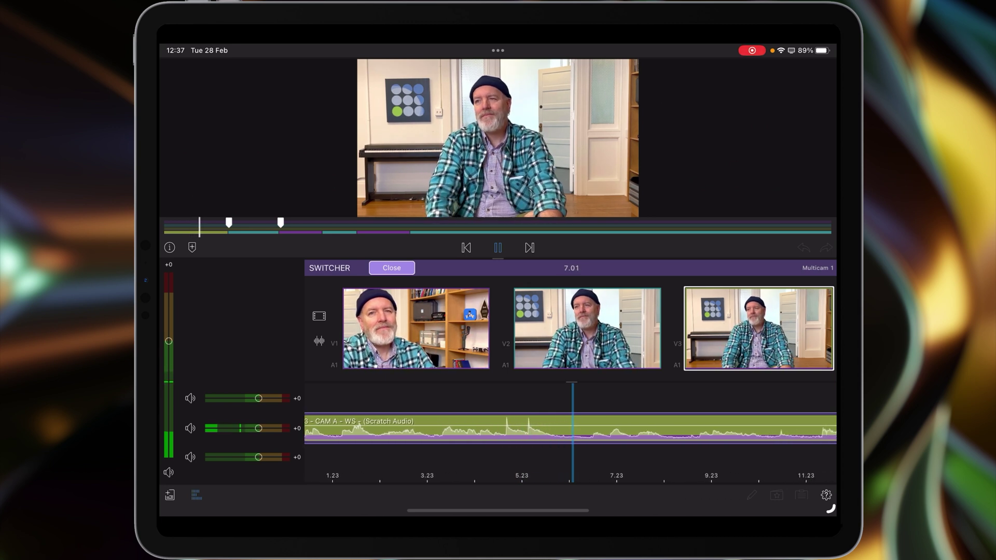
{"action": "key", "text": "space"}
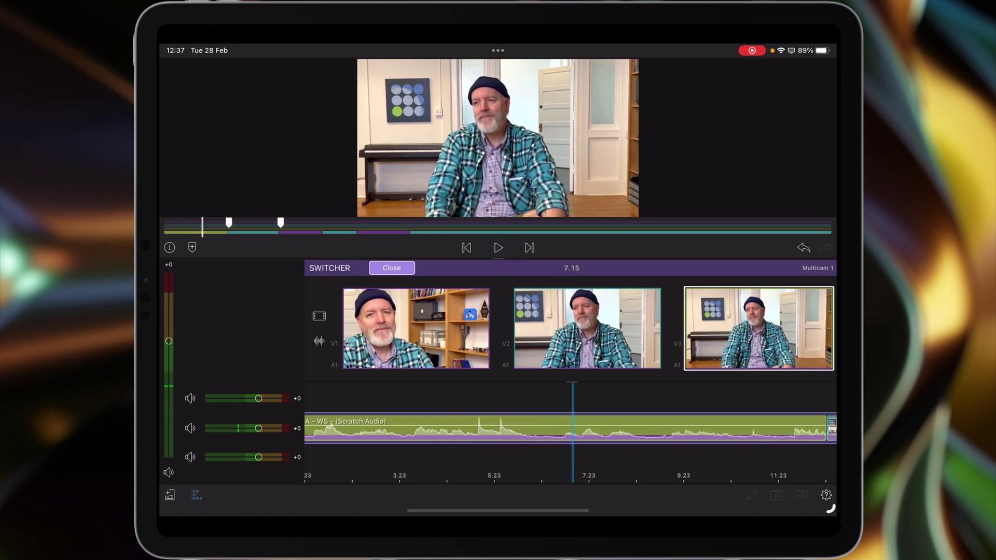
Close the Switcher and move the playhead back to about 9 seconds.
{"action": "left_click", "coordinate": [391, 268]}
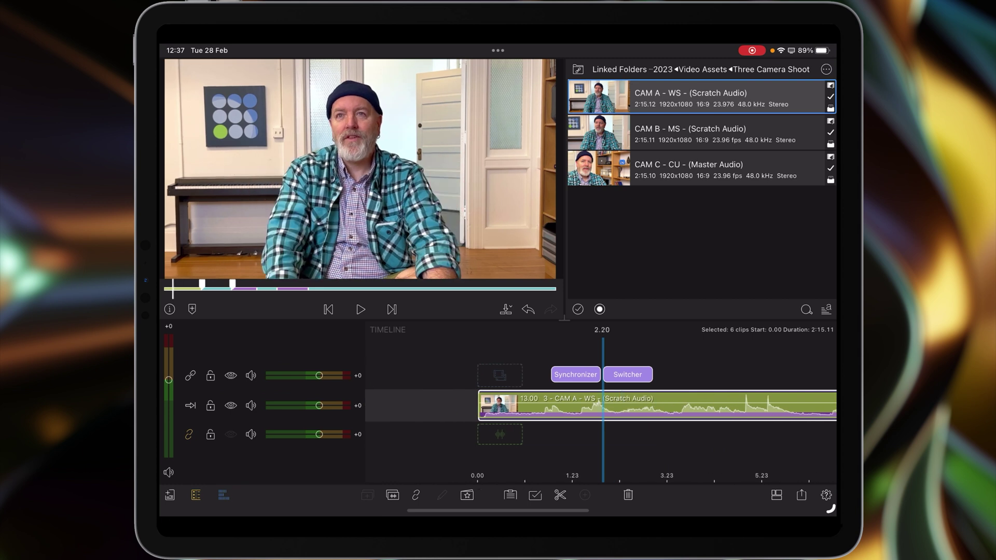
{"action": "left_click_drag", "start_coordinate": [646, 445], "coordinate": [755, 443]}
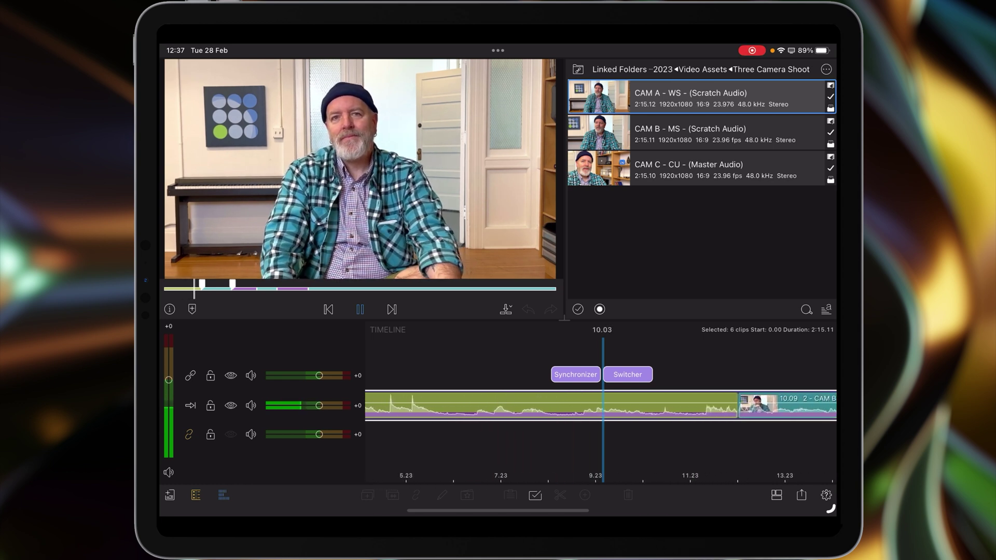
{"action": "left_click_drag", "start_coordinate": [674, 448], "coordinate": [728, 444]}
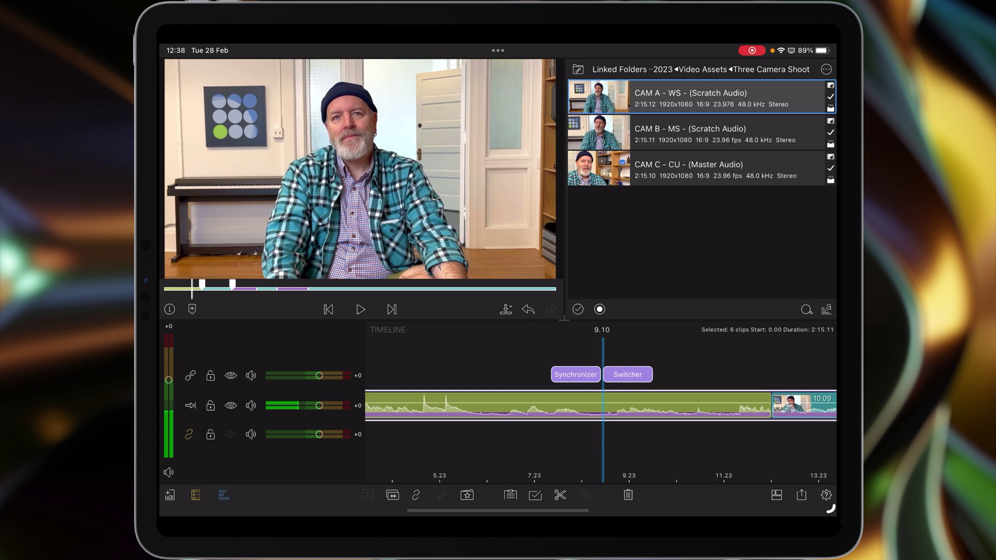
{"action": "left_click_drag", "start_coordinate": [544, 405], "coordinate": [659, 404]}
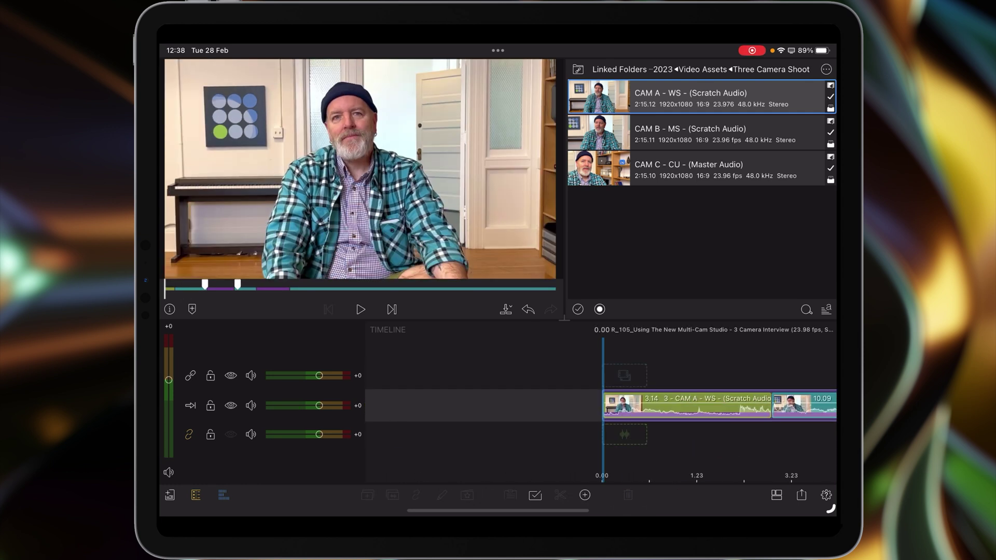
{"action": "left_click_drag", "start_coordinate": [714, 456], "coordinate": [522, 456]}
{"action": "mouse_move", "coordinate": [665, 456]}
{"action": "left_mouse_down"}
{"action": "mouse_move", "coordinate": [551, 462]}
{"action": "mouse_move", "coordinate": [718, 444]}
{"action": "left_mouse_up"}
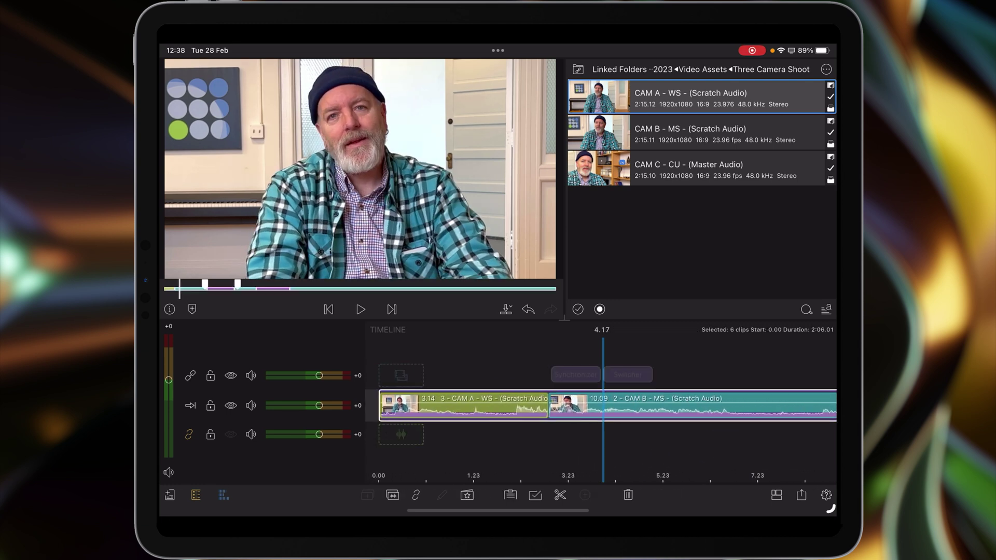
Extend the end of the CAM A wide clip to 3.15.
{"action": "left_click_drag", "start_coordinate": [545, 456], "coordinate": [563, 456]}
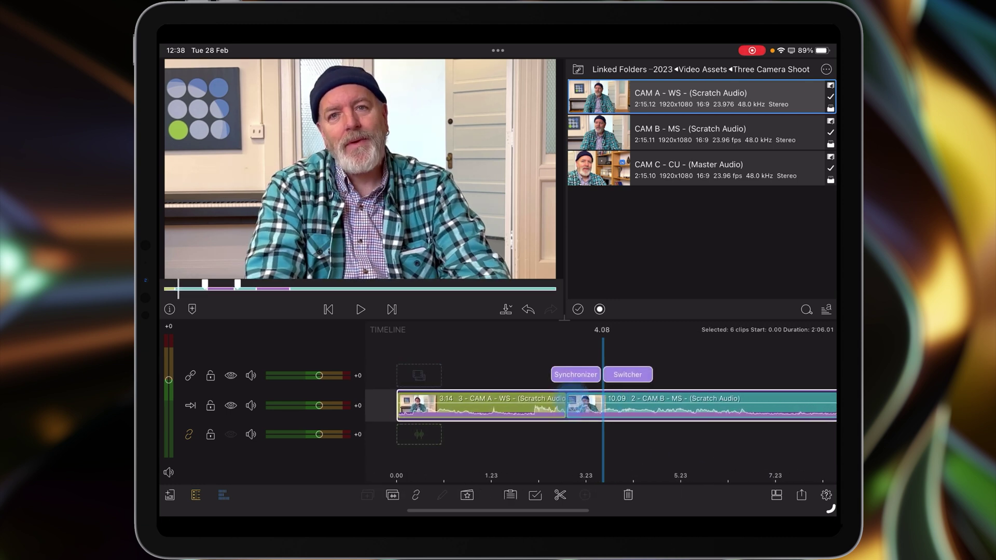
{"action": "left_click", "coordinate": [547, 408]}
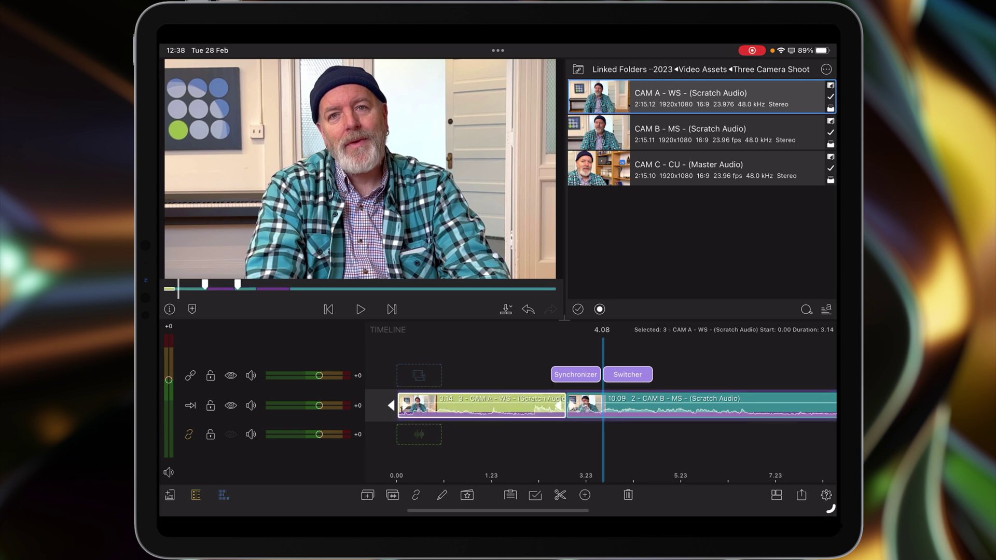
{"action": "left_click_drag", "start_coordinate": [563, 406], "coordinate": [603, 407]}
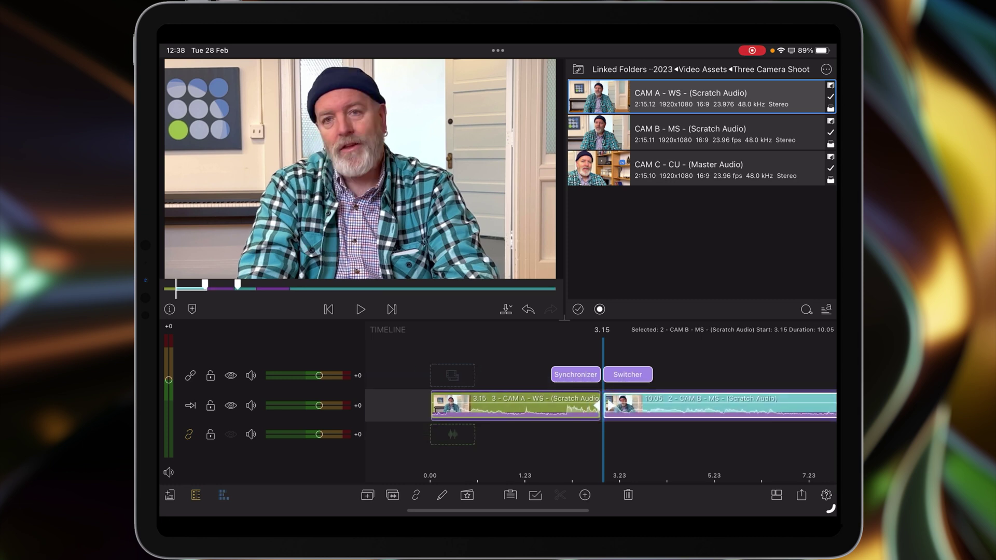
Play back the trimmed edit and split the CAM B mid shot at 9.00.
{"action": "key", "text": "space"}
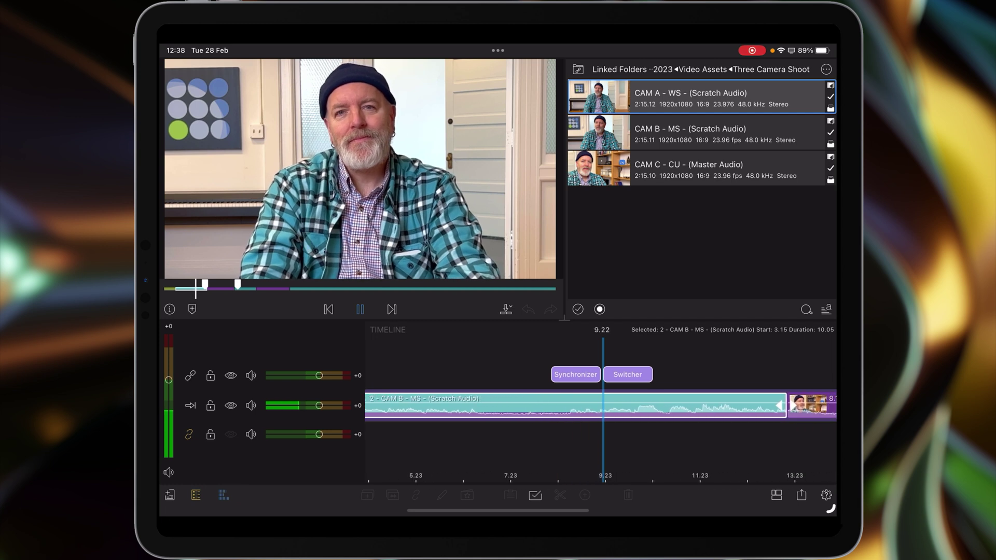
{"action": "left_click_drag", "start_coordinate": [583, 458], "coordinate": [646, 459]}
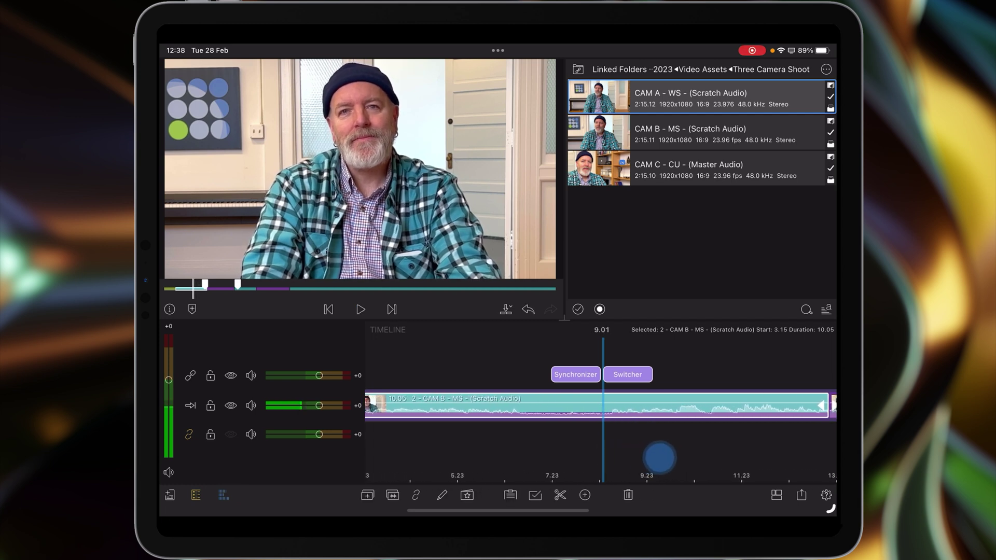
{"action": "left_click", "coordinate": [658, 452]}
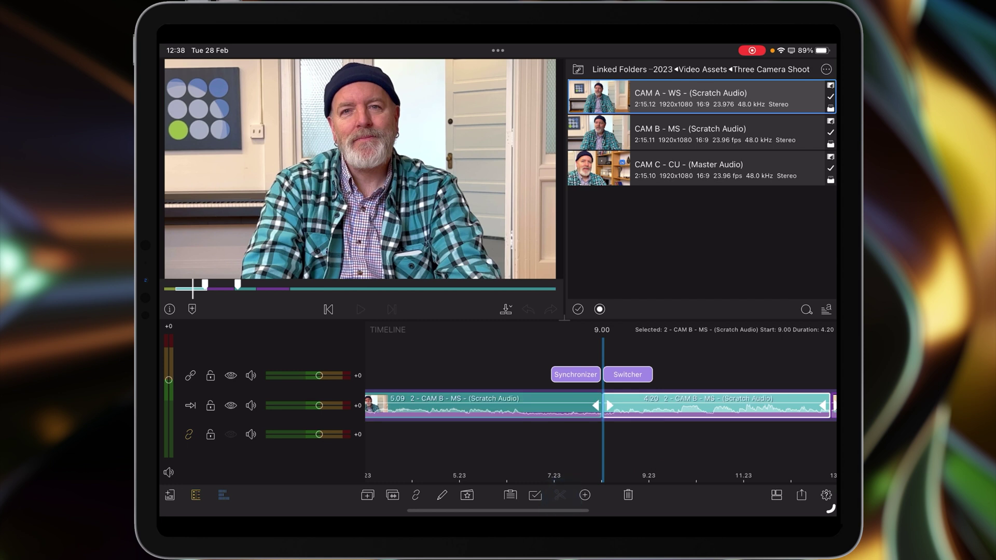
{"action": "left_click_drag", "start_coordinate": [435, 451], "coordinate": [817, 451]}
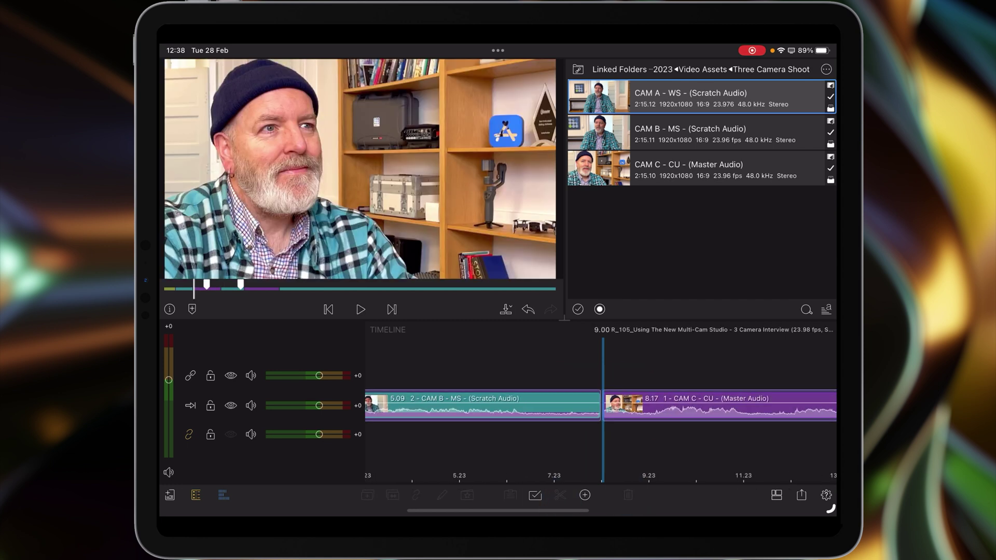
{"action": "left_click", "coordinate": [360, 309]}
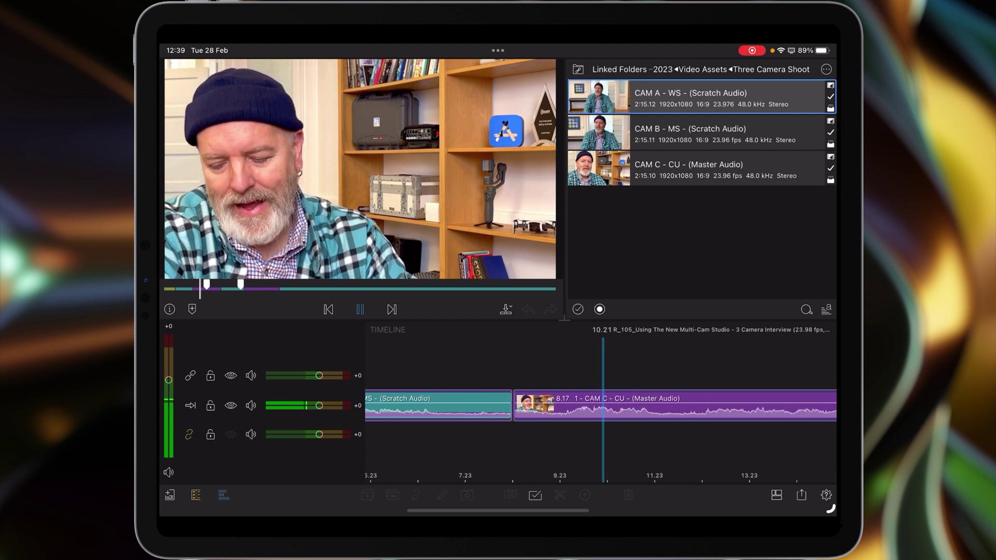
{"action": "mouse_move", "coordinate": [672, 437]}
{"action": "left_mouse_down"}
{"action": "mouse_move", "coordinate": [693, 441]}
{"action": "mouse_move", "coordinate": [592, 449]}
{"action": "left_mouse_up"}
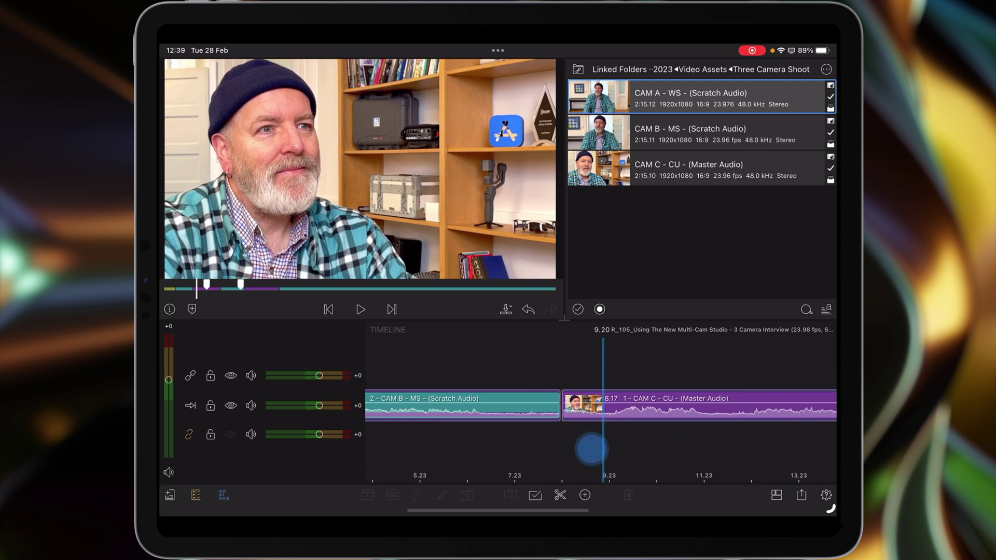
Delete the clip after the playhead, undo that, then delete the short CAM C sliver.
{"action": "left_click", "coordinate": [560, 495]}
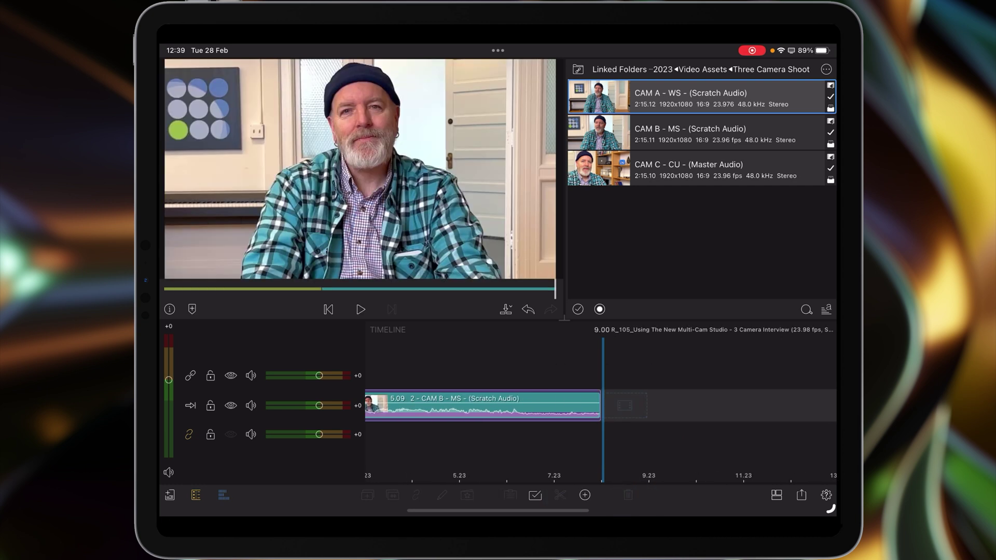
{"action": "left_click", "coordinate": [529, 308]}
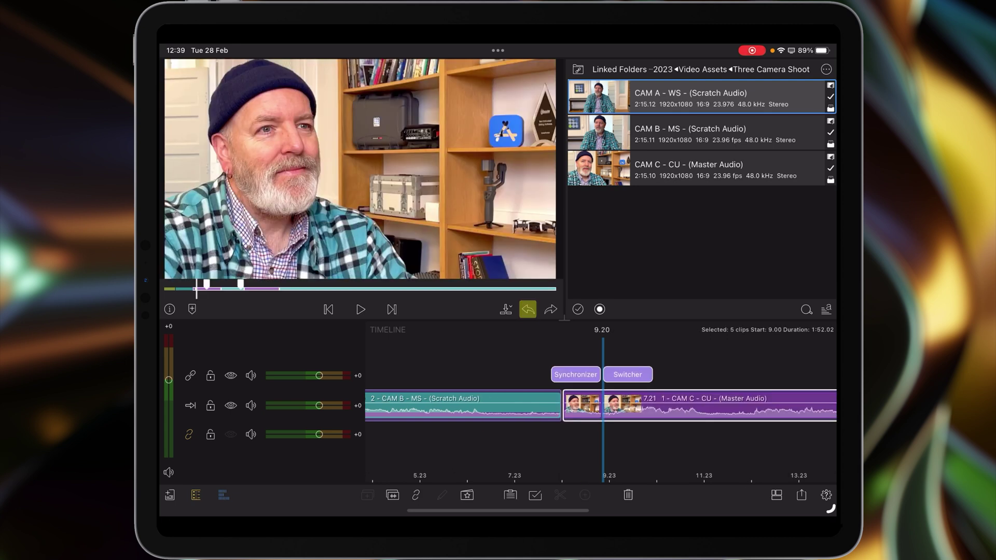
{"action": "left_click_drag", "start_coordinate": [674, 452], "coordinate": [698, 452]}
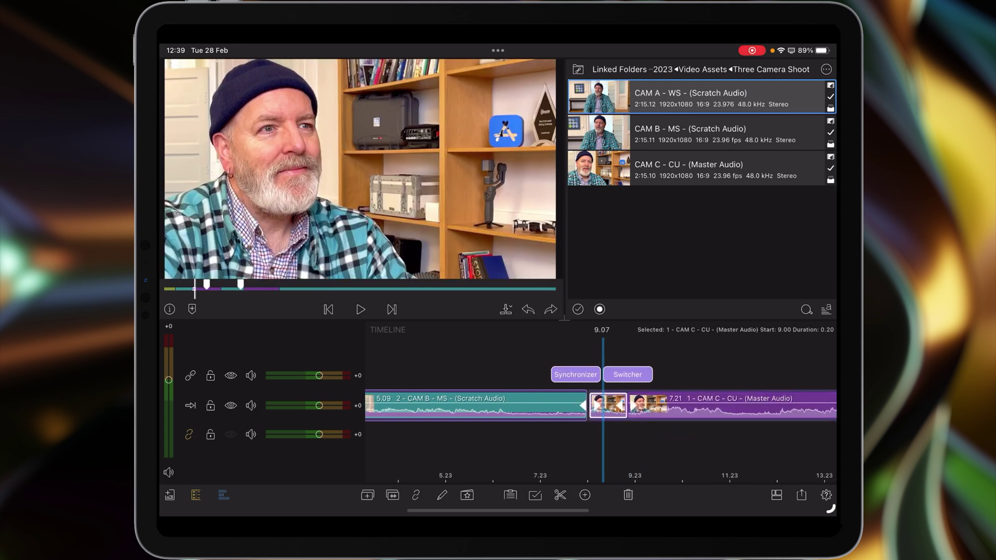
{"action": "left_click", "coordinate": [550, 309]}
Play the edit, stop it, and scrub back toward the wide opening.
{"action": "left_click_drag", "start_coordinate": [640, 460], "coordinate": [668, 459]}
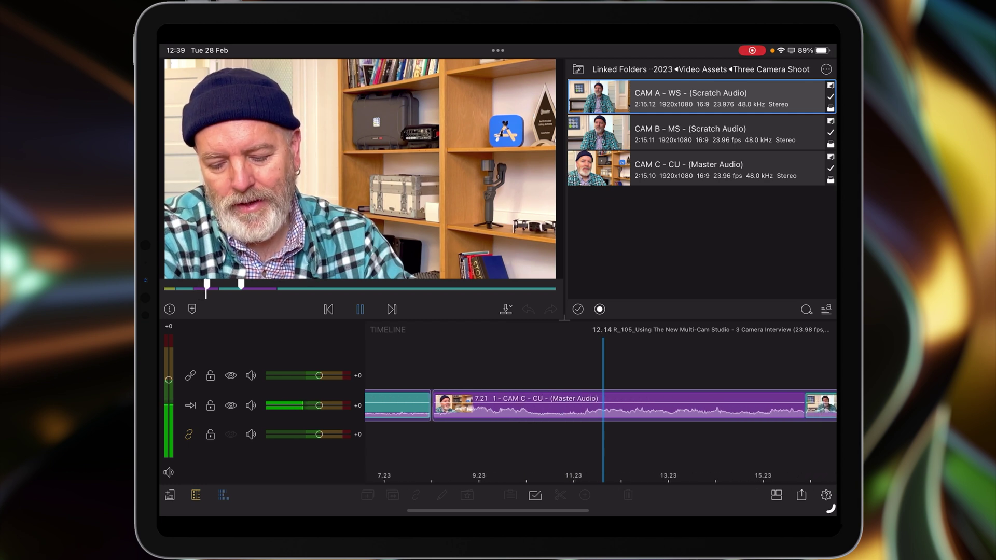
{"action": "left_click", "coordinate": [652, 440]}
{"action": "mouse_move", "coordinate": [652, 440]}
{"action": "left_mouse_down"}
{"action": "mouse_move", "coordinate": [708, 440]}
{"action": "mouse_move", "coordinate": [629, 445]}
{"action": "mouse_move", "coordinate": [728, 447]}
{"action": "left_mouse_up"}
{"action": "left_click", "coordinate": [744, 452]}
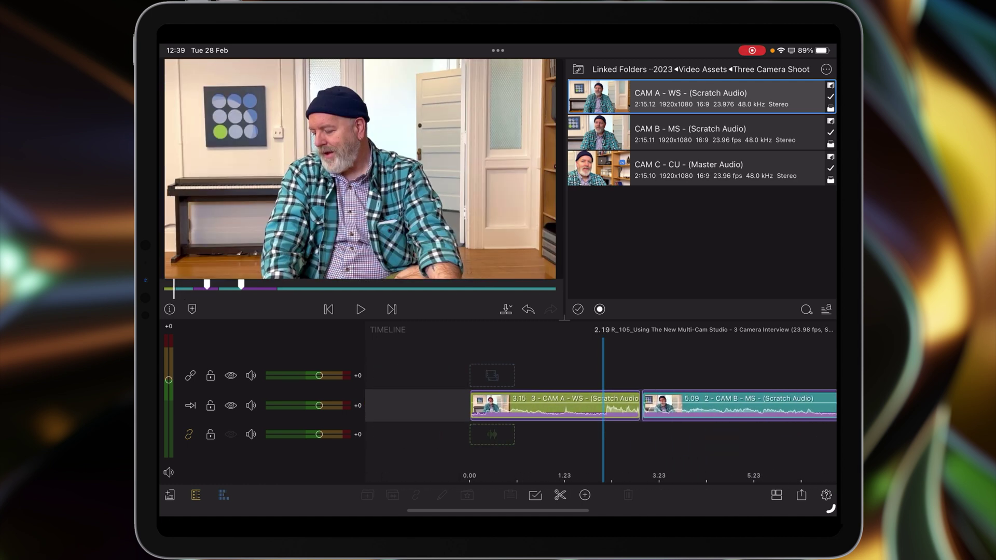